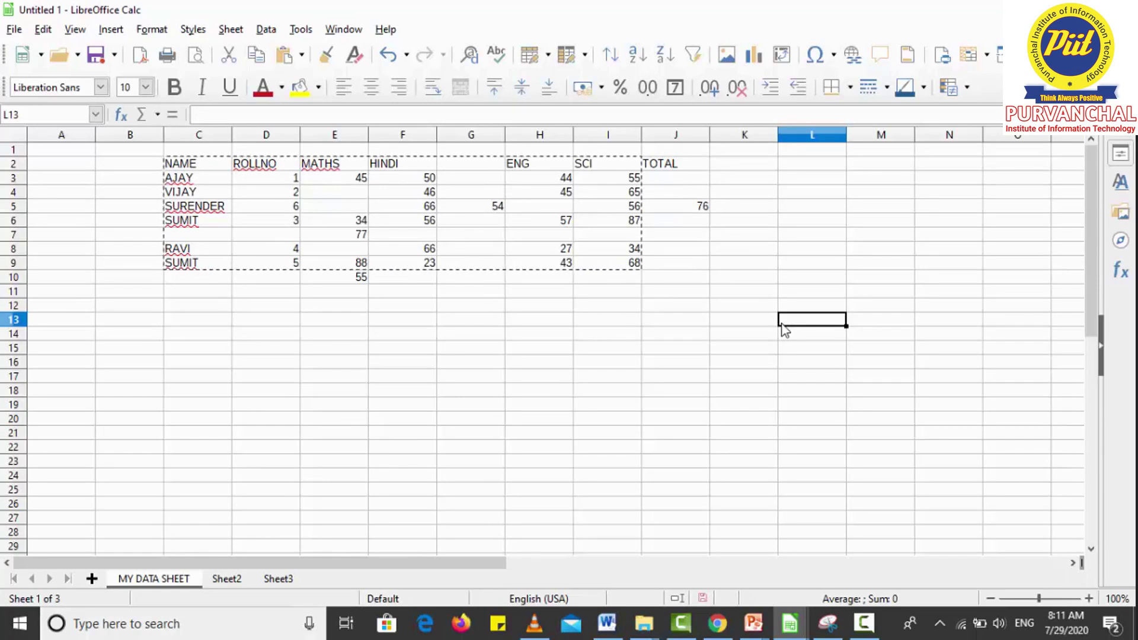
# Delete the entire column G between the HINDI and ENG columns.
pyautogui.click(649, 322)
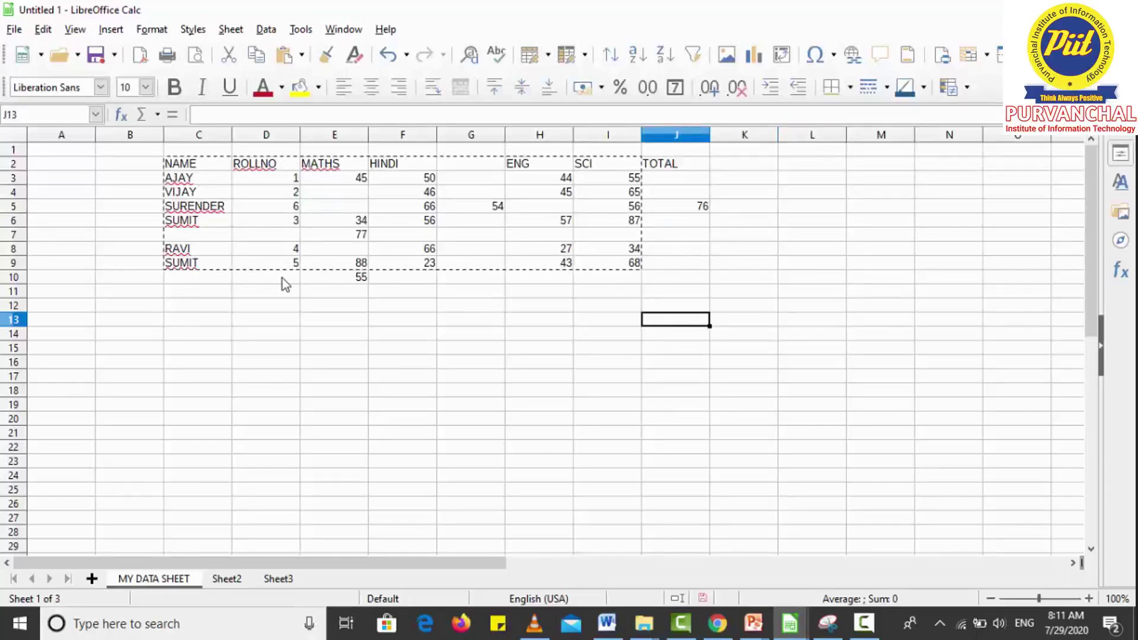
pyautogui.click(468, 137)
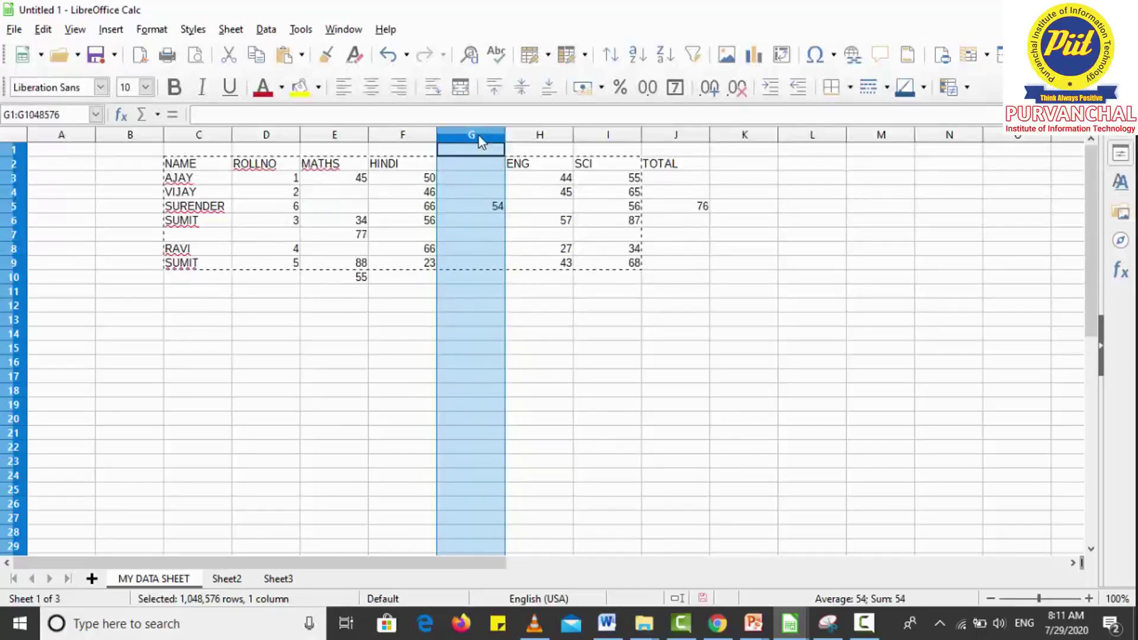
pyautogui.rightClick(480, 141)
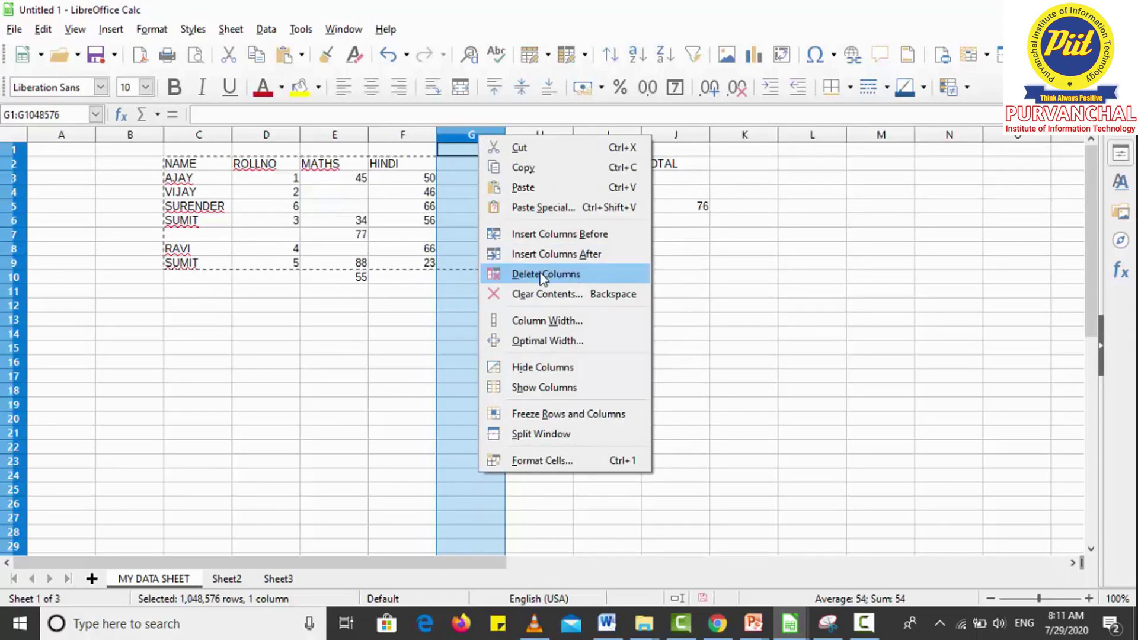
pyautogui.press('Escape')
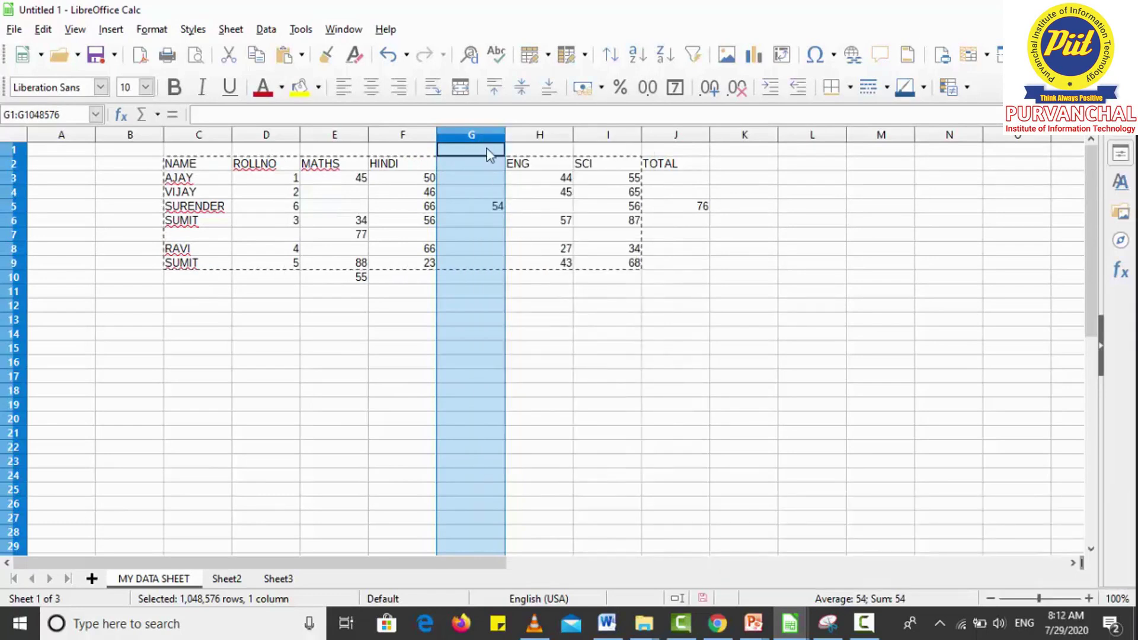
pyautogui.rightClick(485, 141)
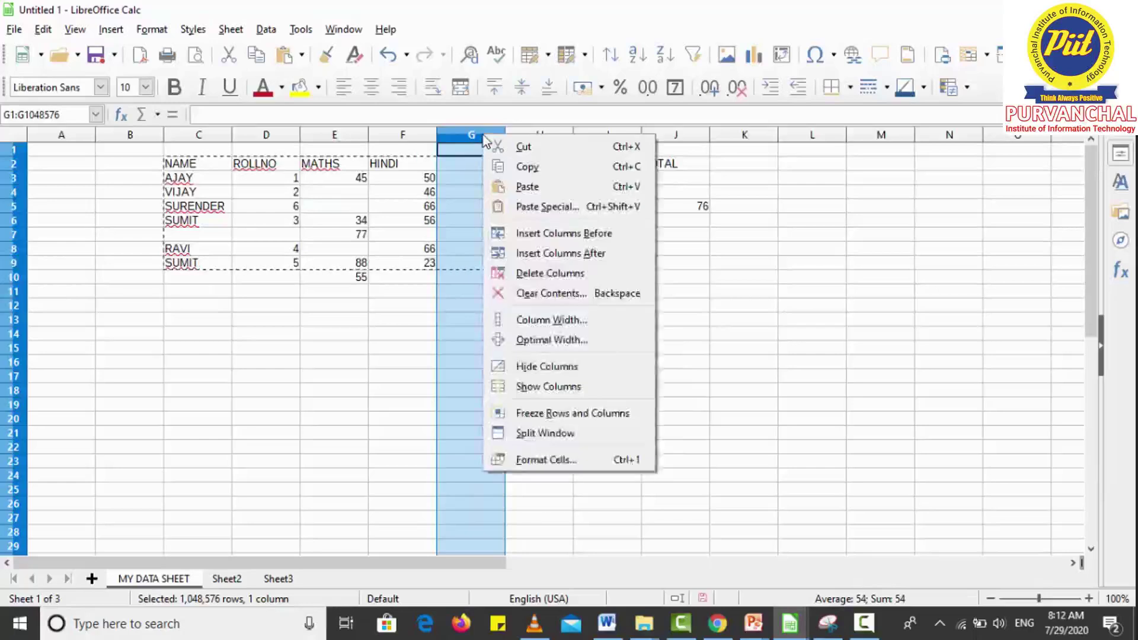
pyautogui.click(531, 273)
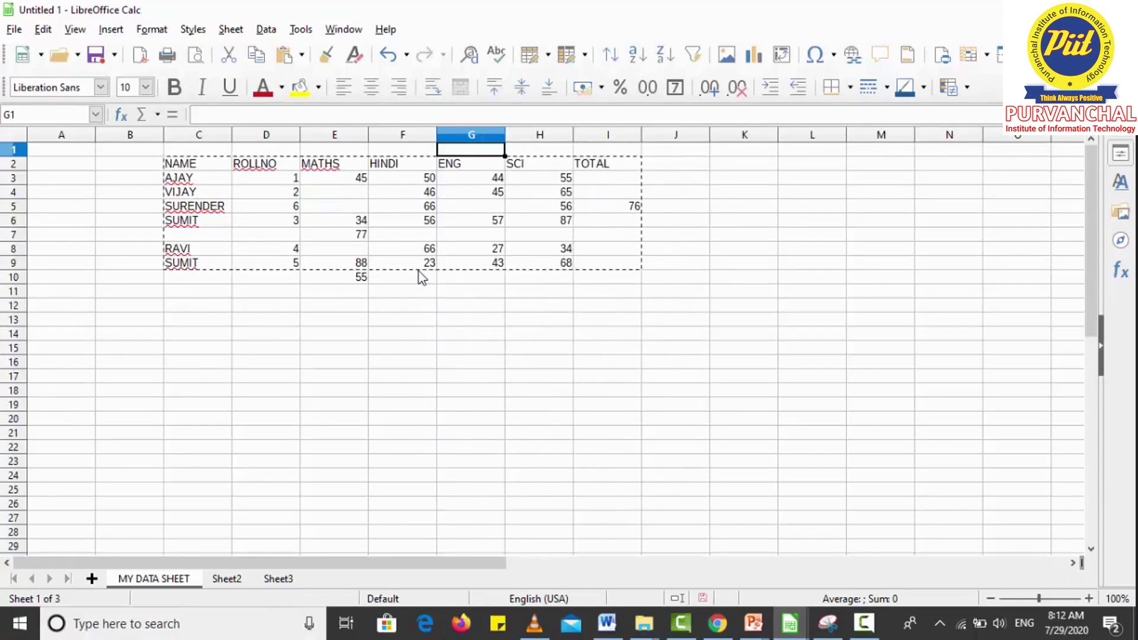
# Delete the entire row 7, which has no student name.
pyautogui.click(12, 235)
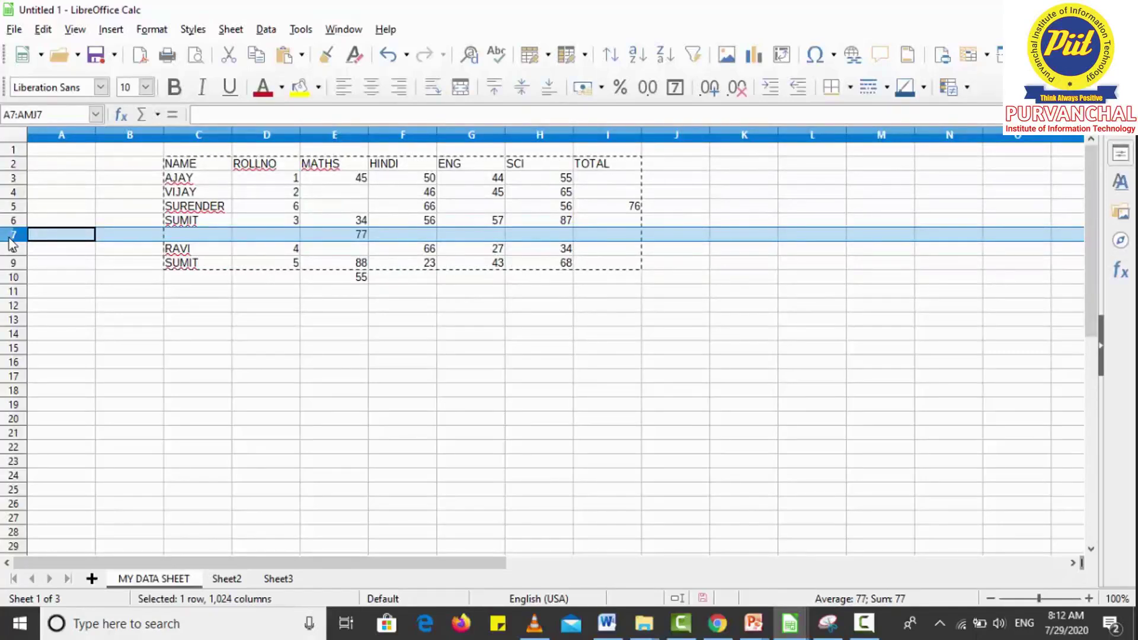
pyautogui.rightClick(10, 242)
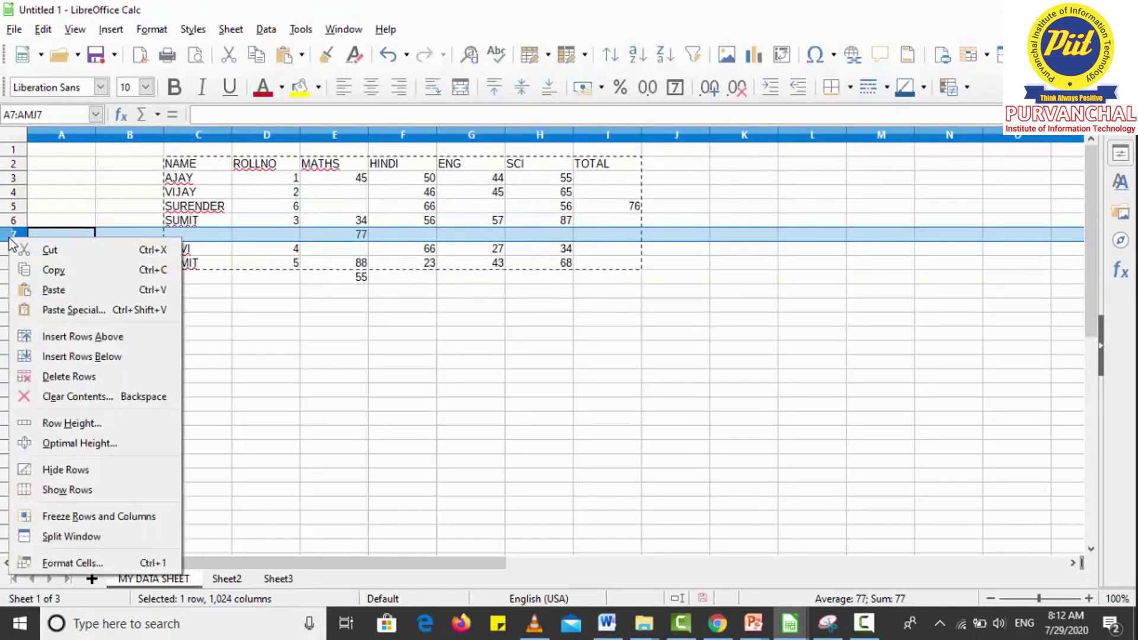
pyautogui.click(104, 377)
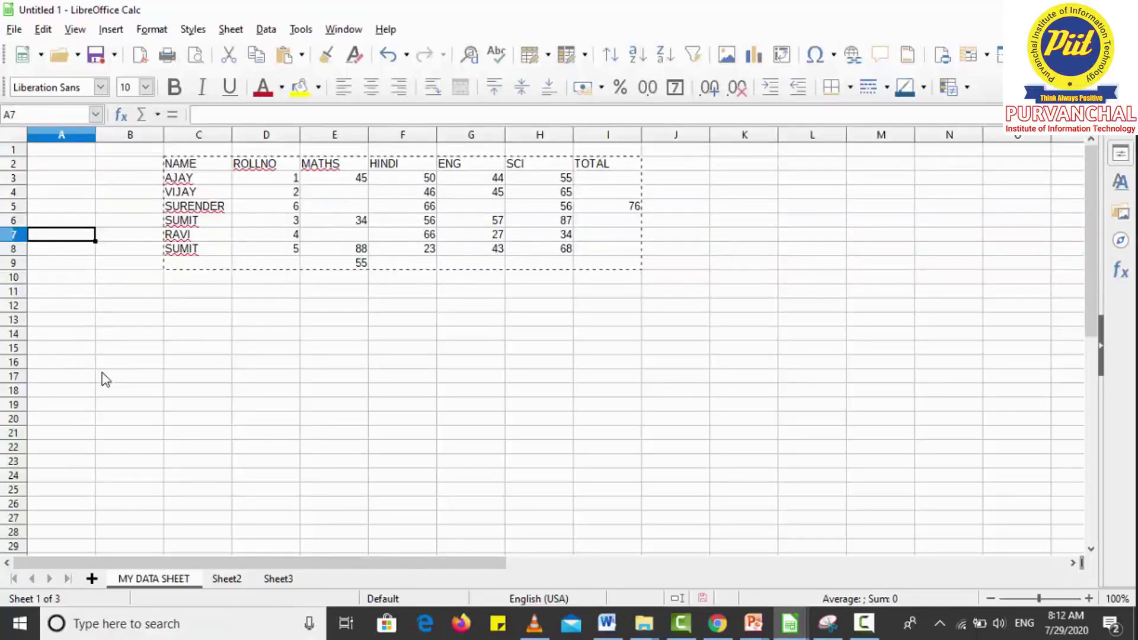
# Delete the empty cell E4 in the MATHS column twice, shifting the cells below up each time.
pyautogui.click(350, 193)
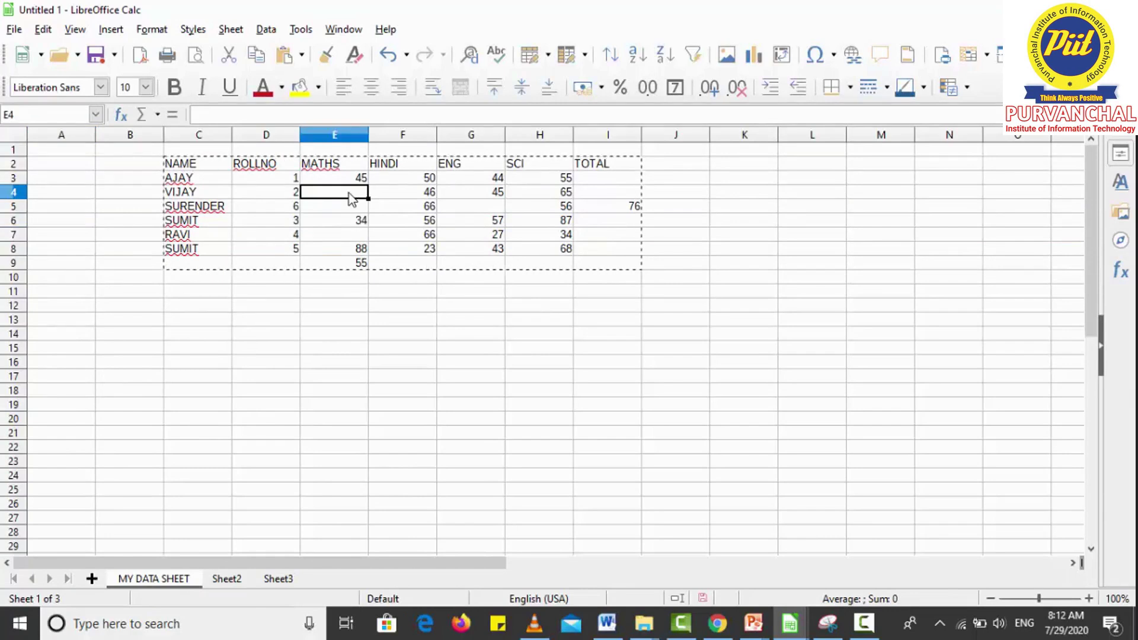
pyautogui.rightClick(350, 196)
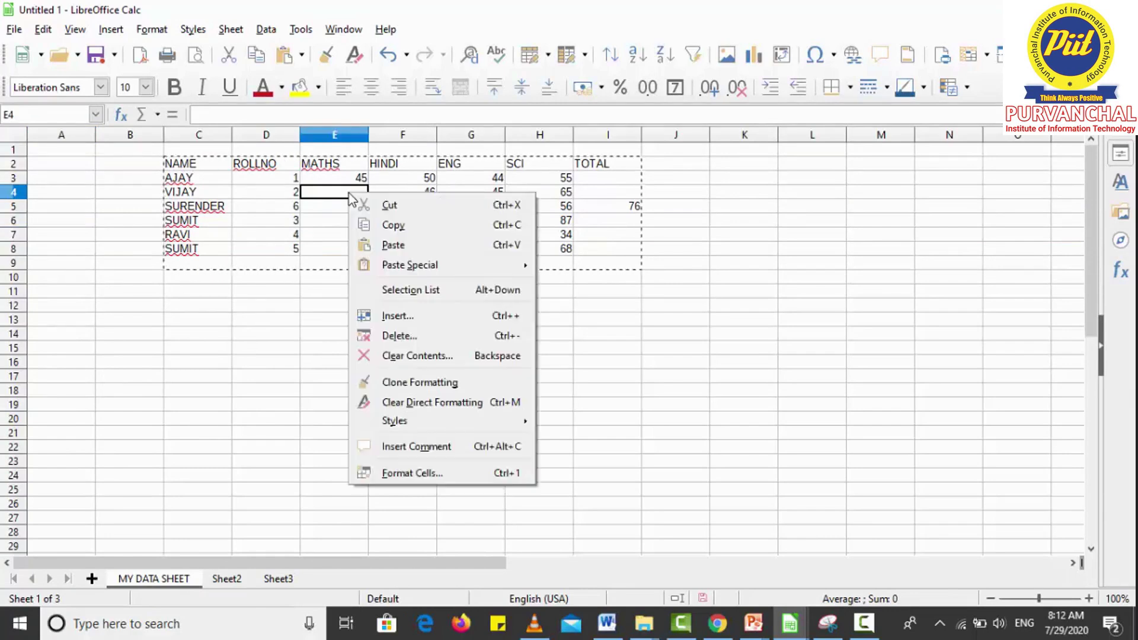
pyautogui.click(414, 339)
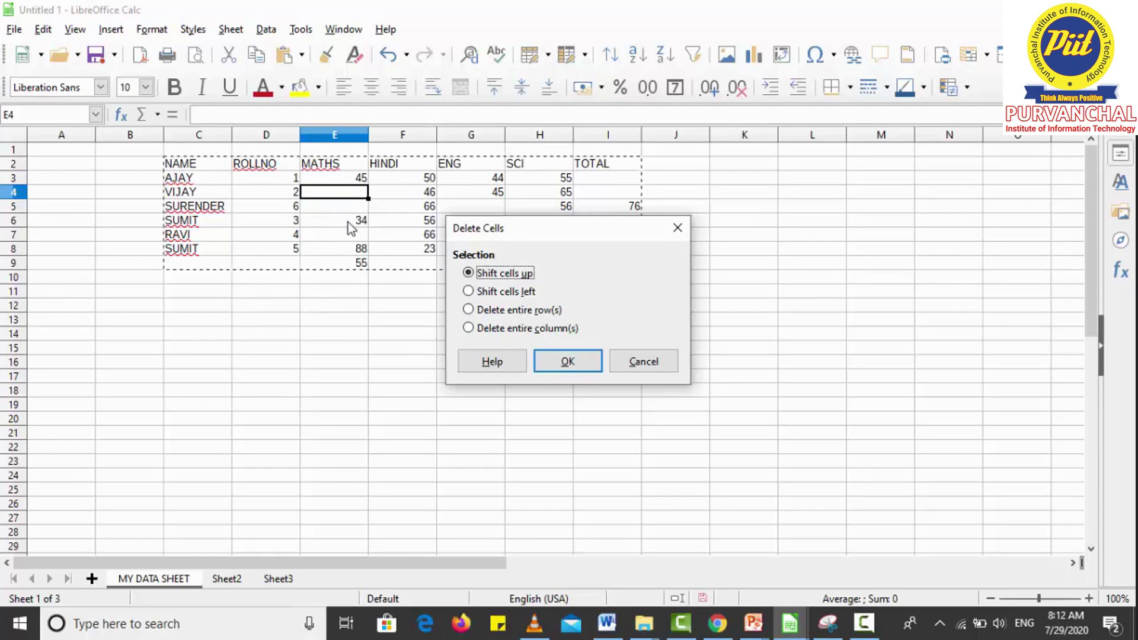
pyautogui.click(567, 360)
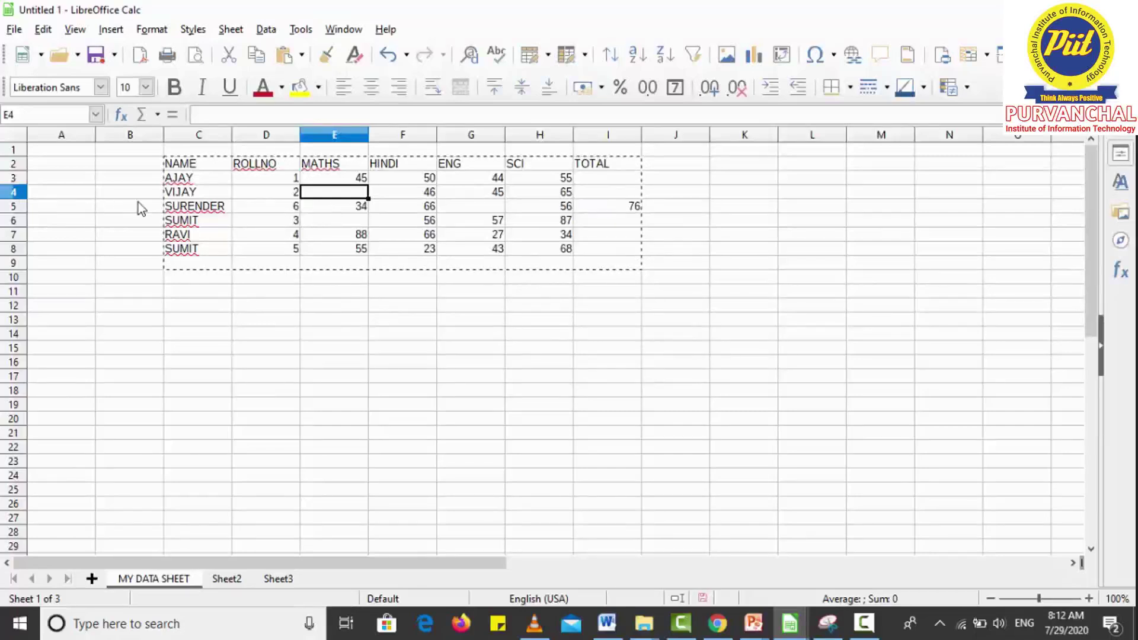
pyautogui.rightClick(323, 192)
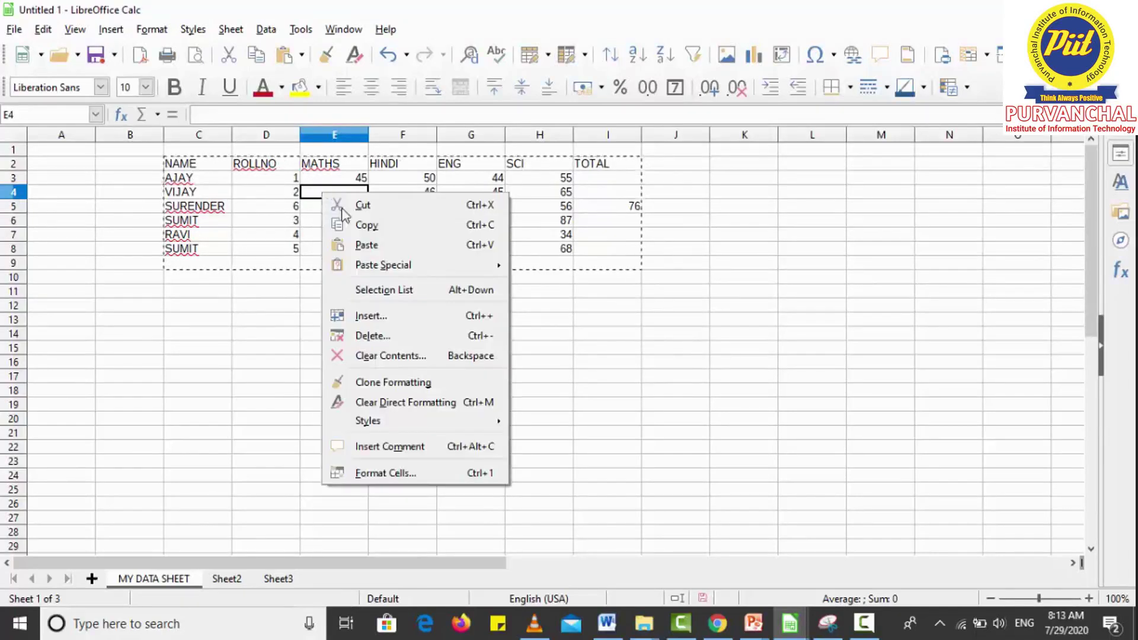
pyautogui.click(400, 333)
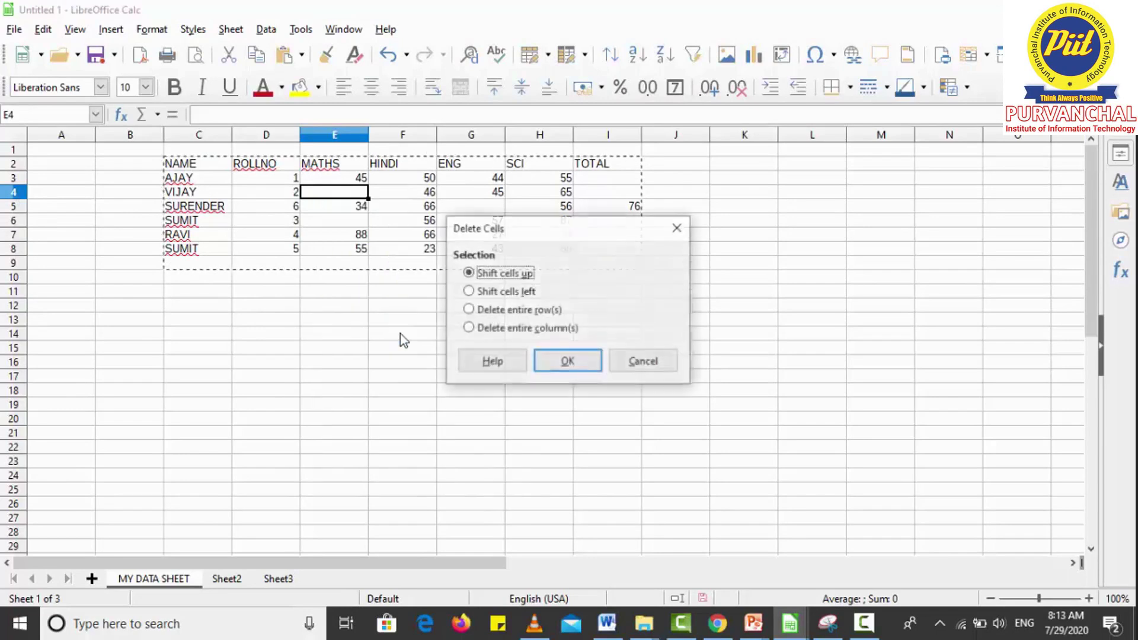
pyautogui.click(574, 365)
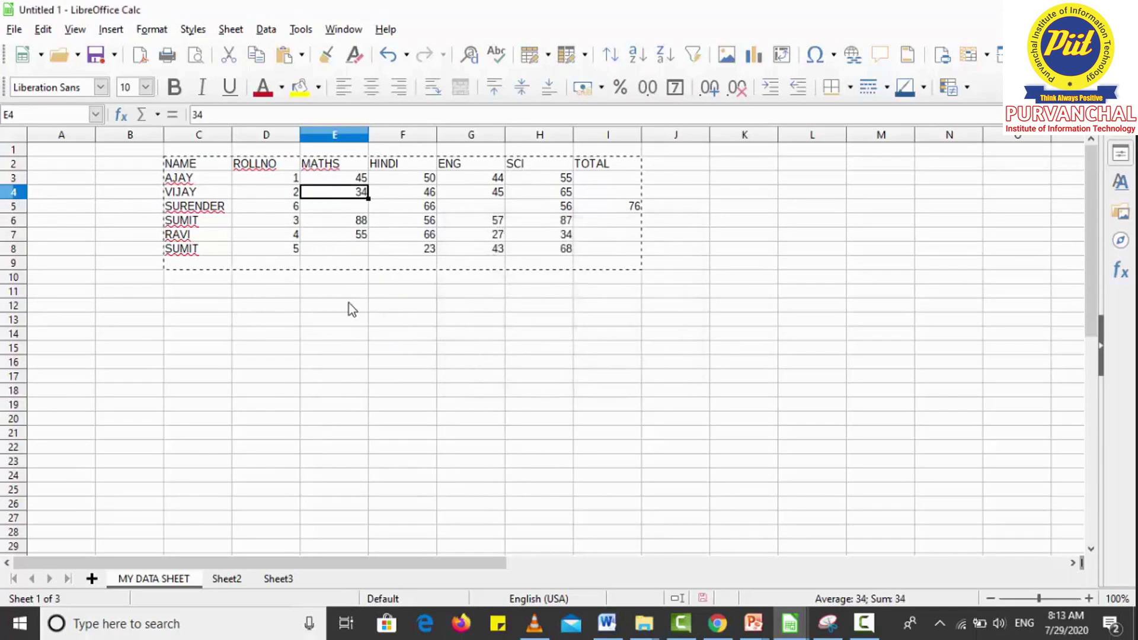
# Delete the empty cell E5 in the MATHS column, shifting the rest of the row left.
pyautogui.click(352, 212)
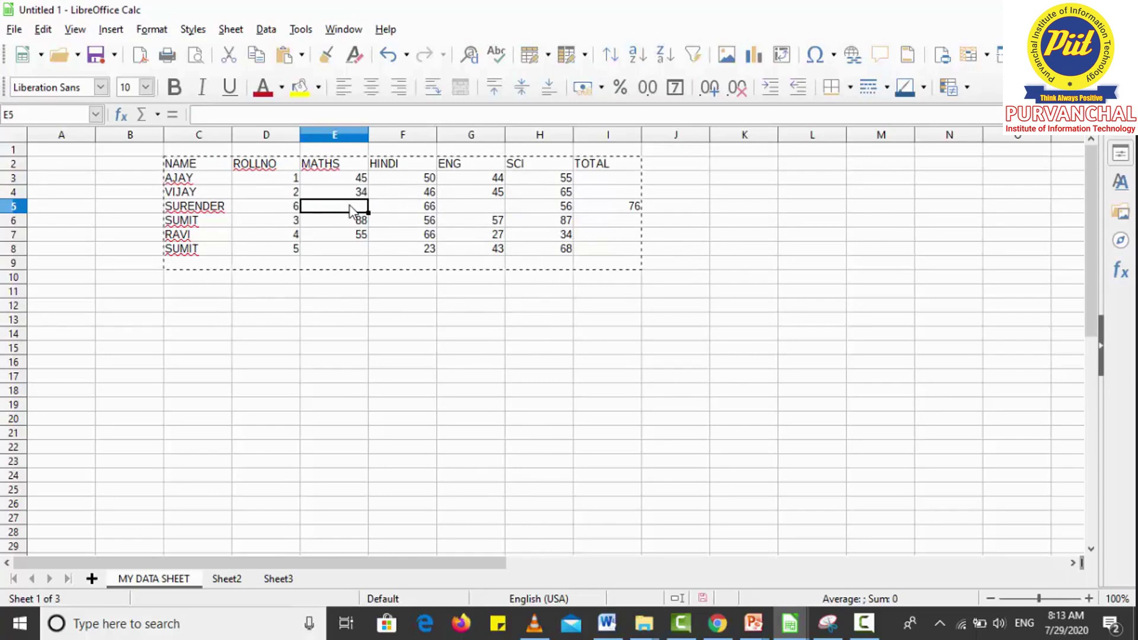
pyautogui.rightClick(352, 211)
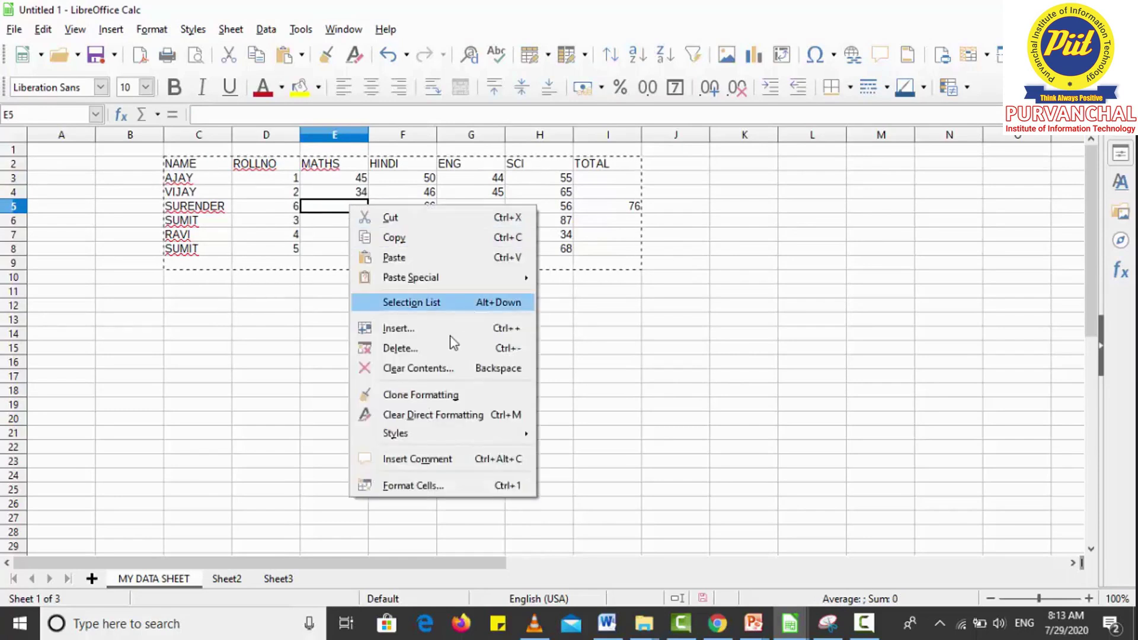
pyautogui.click(434, 353)
pyautogui.click(516, 292)
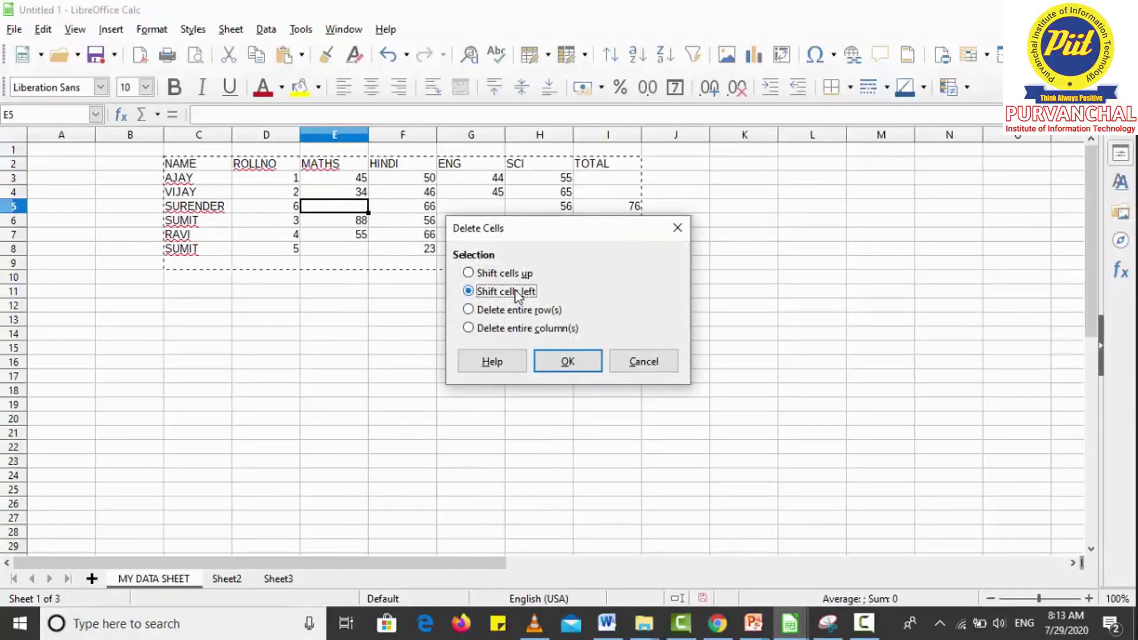
pyautogui.click(560, 360)
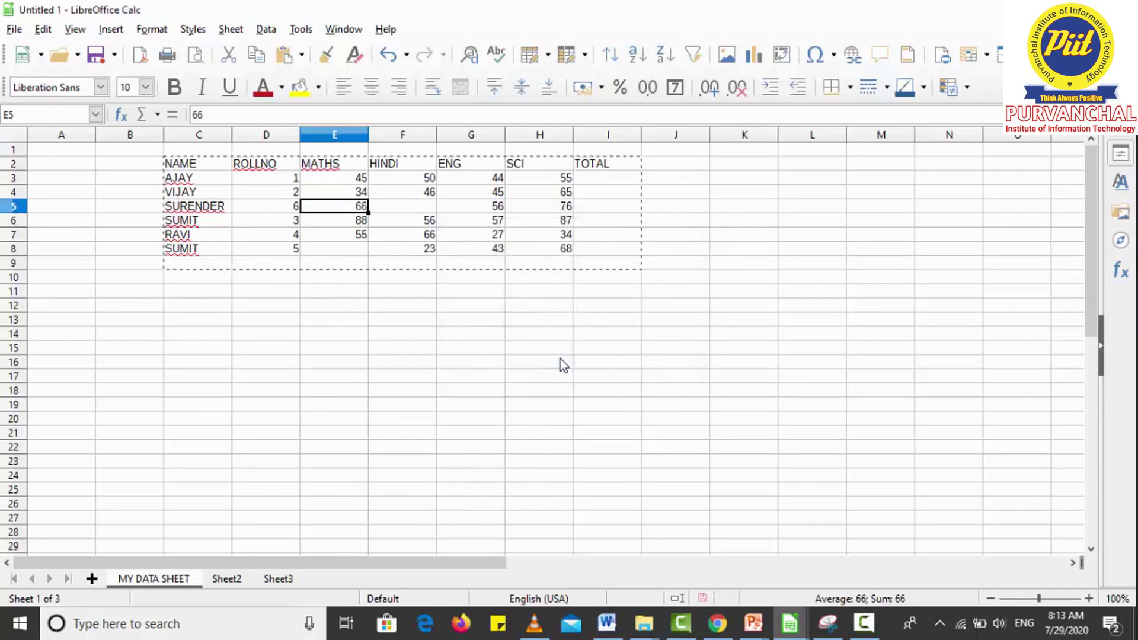
# Delete the empty cell F5 in the HINDI column, shifting the rest of the row left.
pyautogui.rightClick(420, 208)
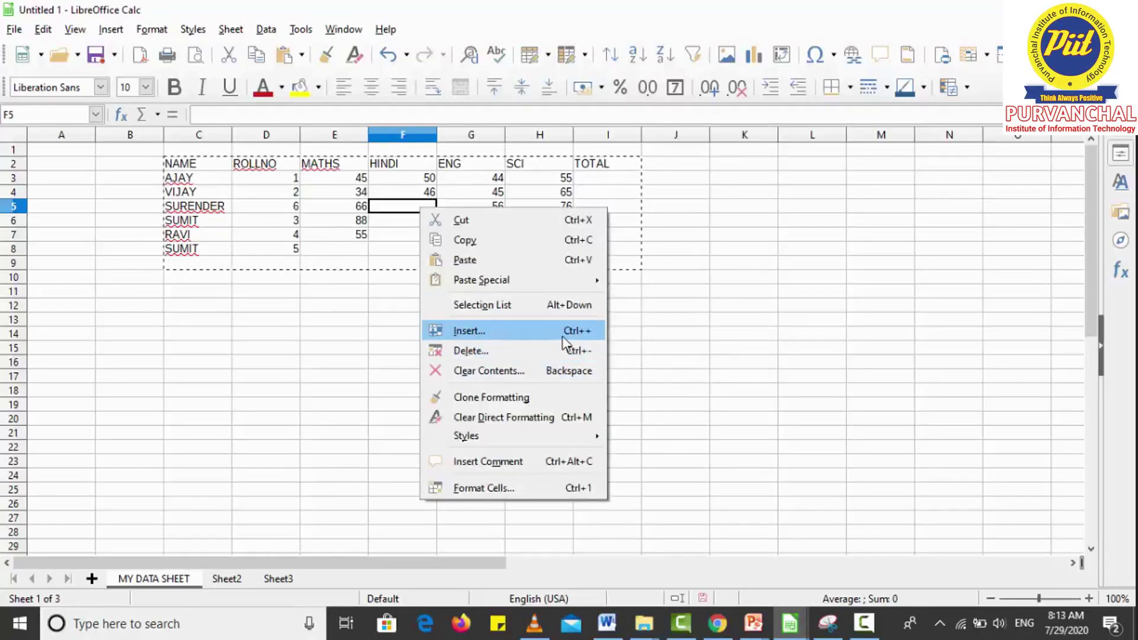
pyautogui.click(546, 356)
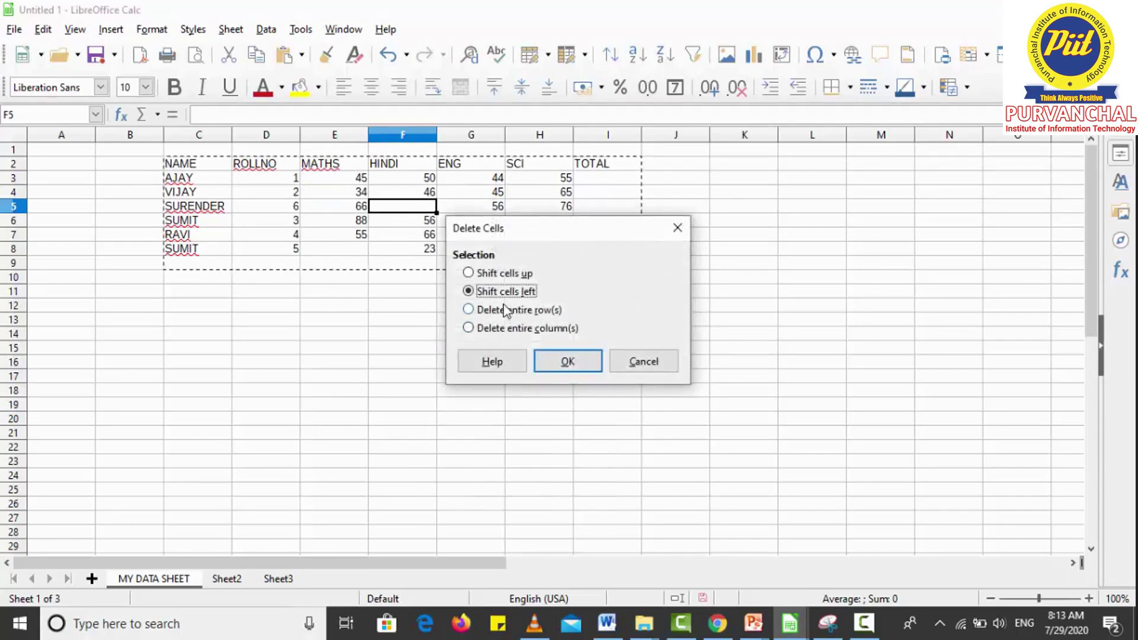
pyautogui.click(554, 363)
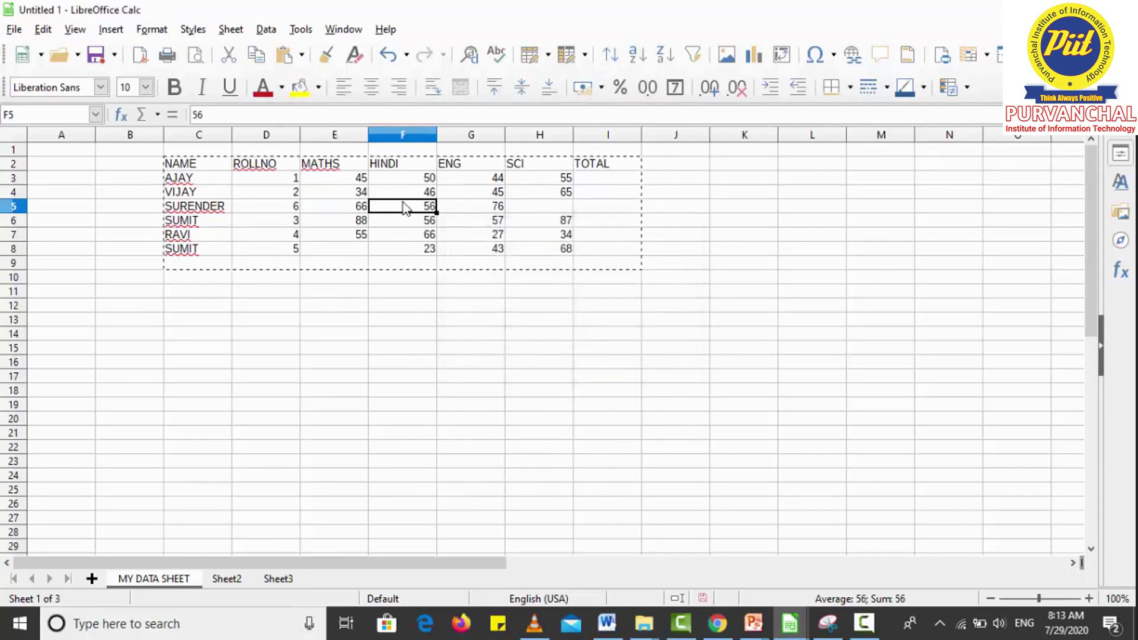
pyautogui.click(471, 319)
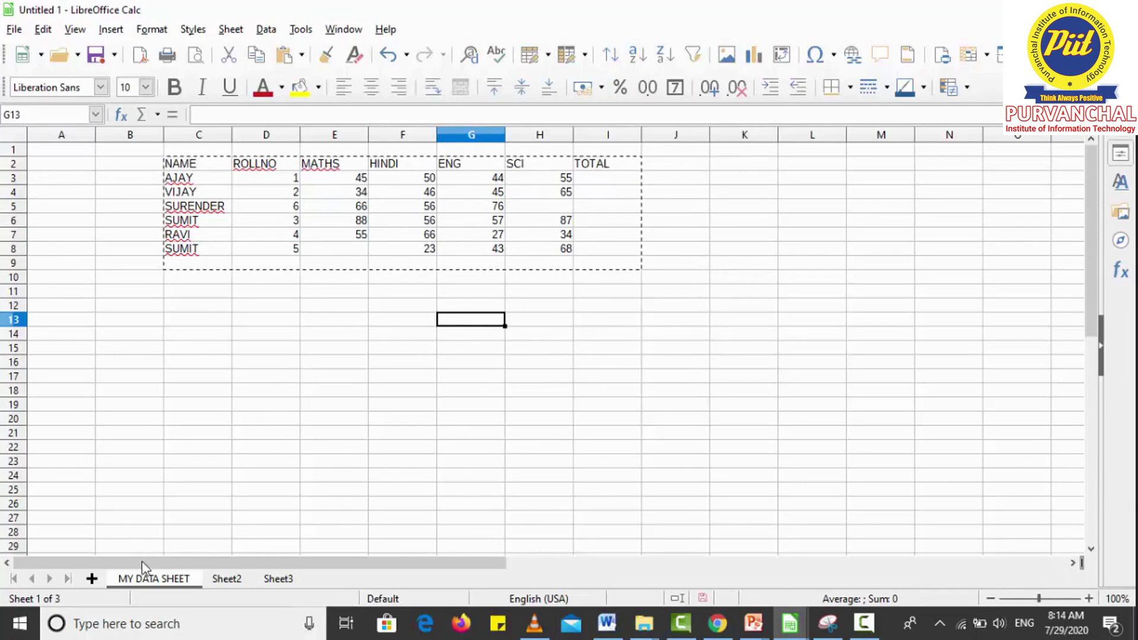
# Delete the sheets MY DATA SHEET and Sheet2 from the workbook, confirming each deletion.
pyautogui.rightClick(144, 580)
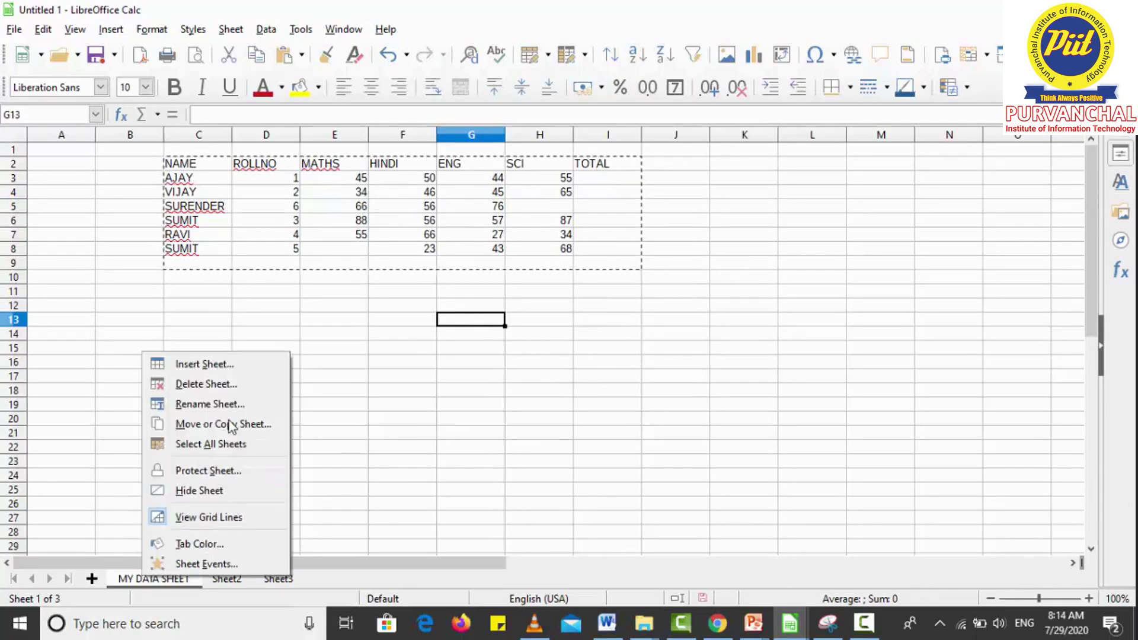
pyautogui.click(230, 384)
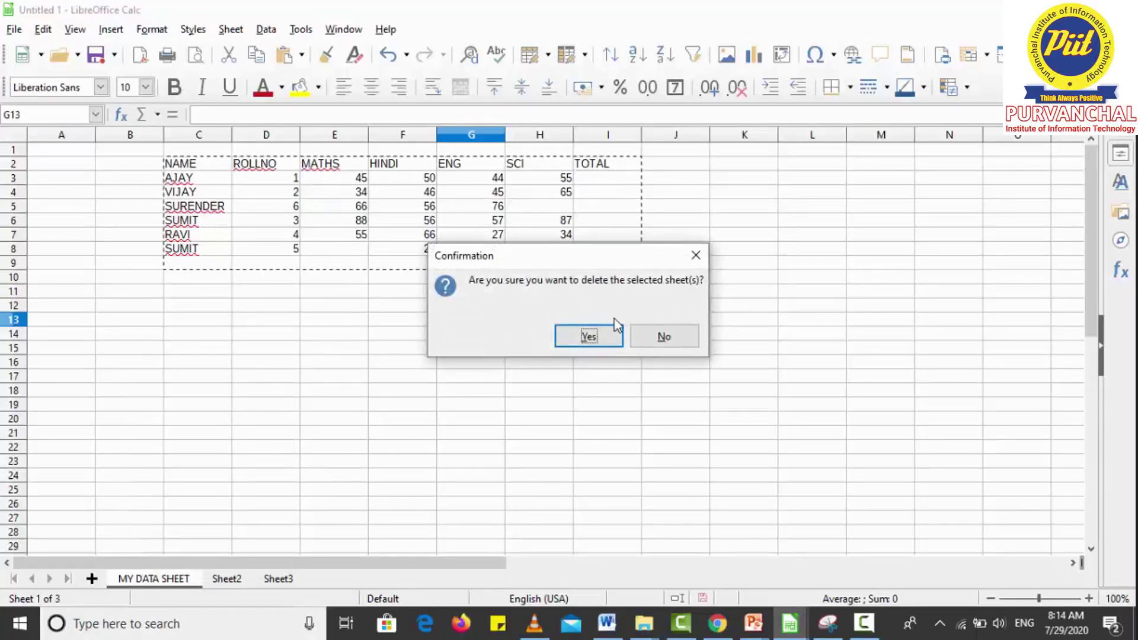
pyautogui.click(593, 336)
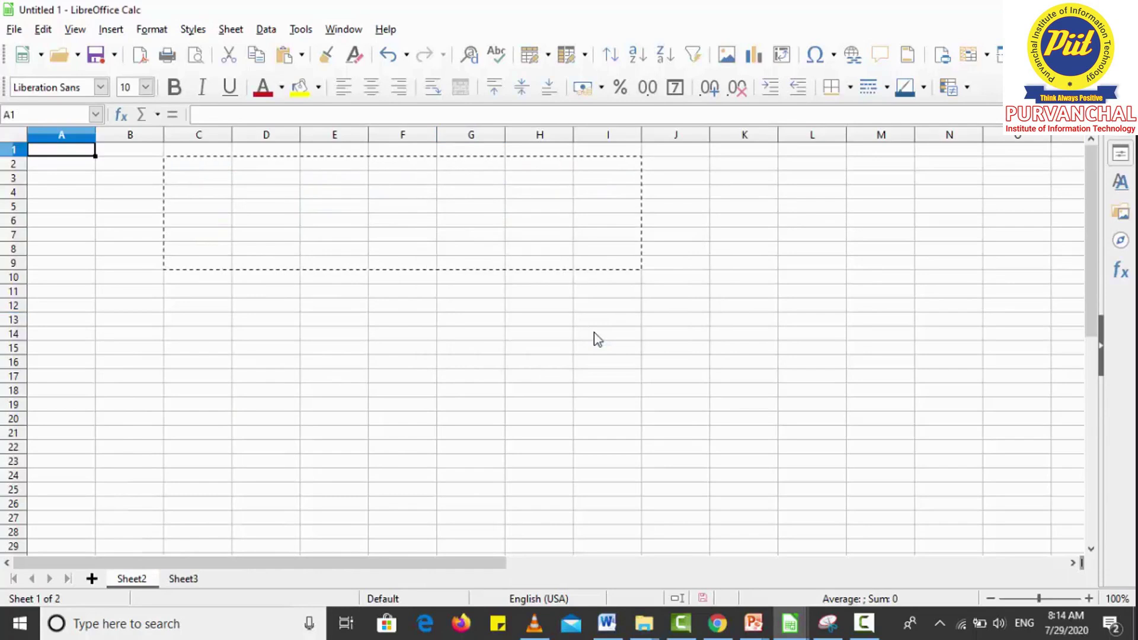
pyautogui.rightClick(141, 579)
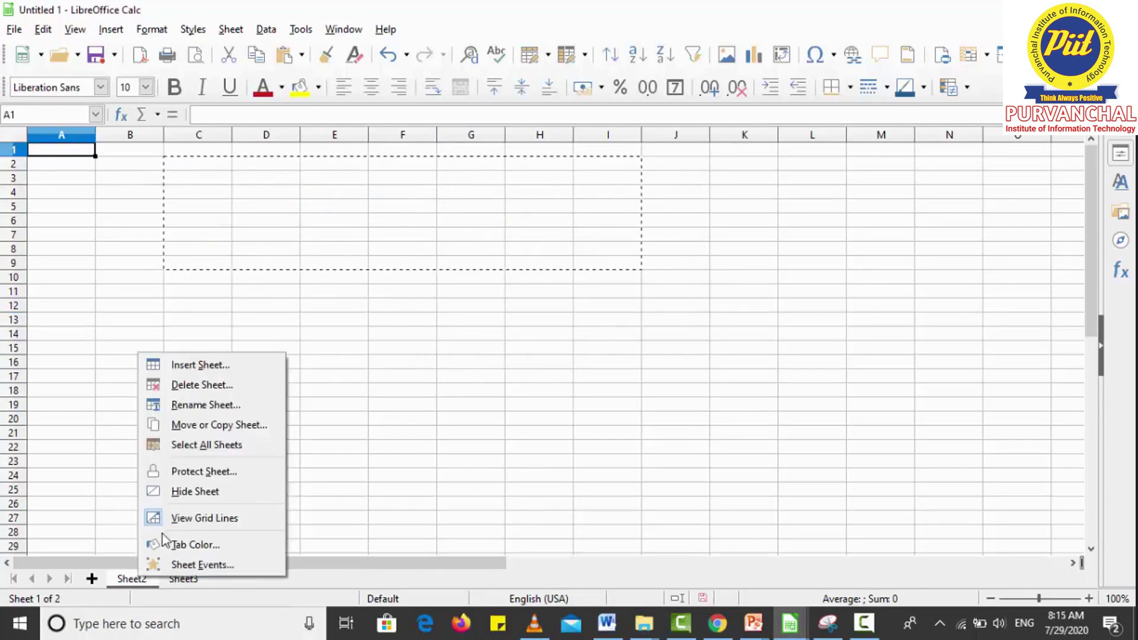
pyautogui.click(168, 385)
pyautogui.click(602, 343)
pyautogui.rightClick(134, 583)
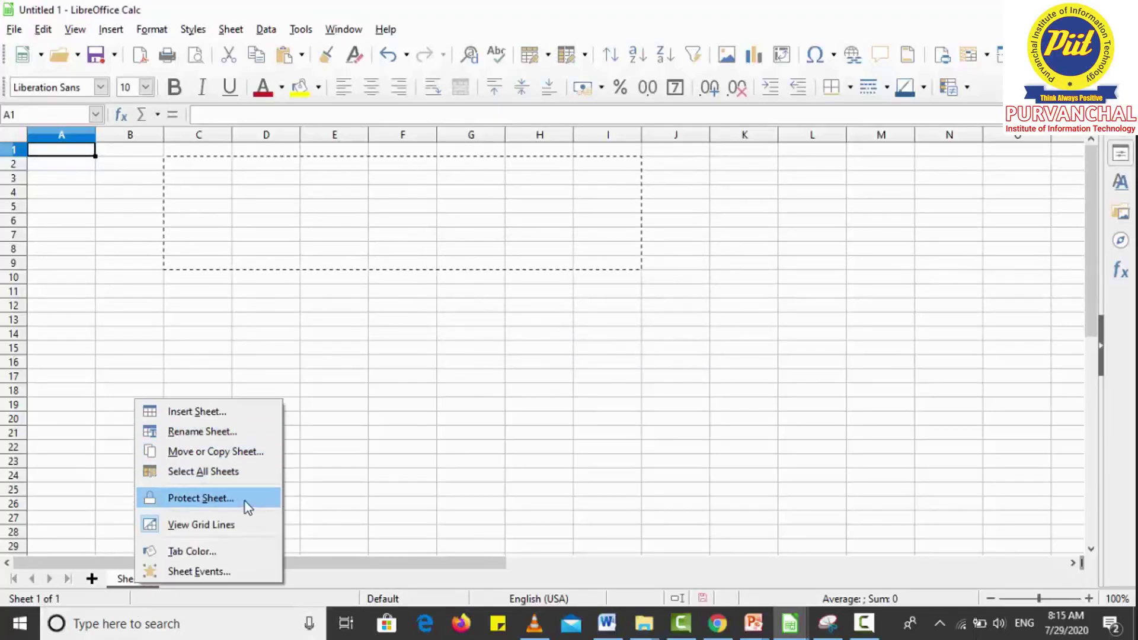
pyautogui.click(399, 404)
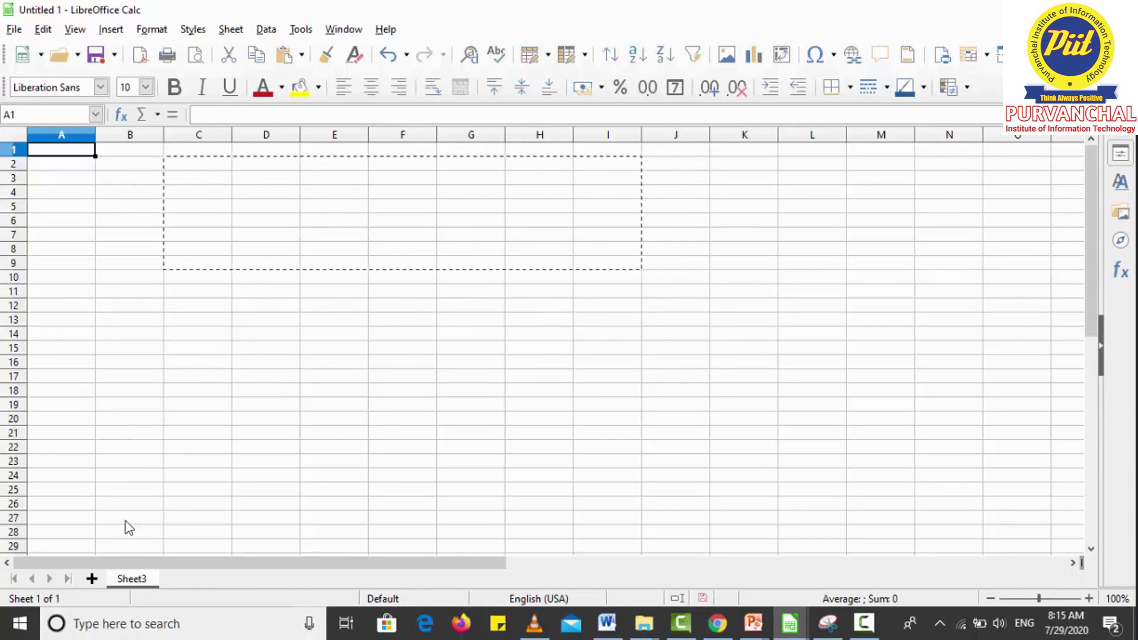
pyautogui.rightClick(125, 583)
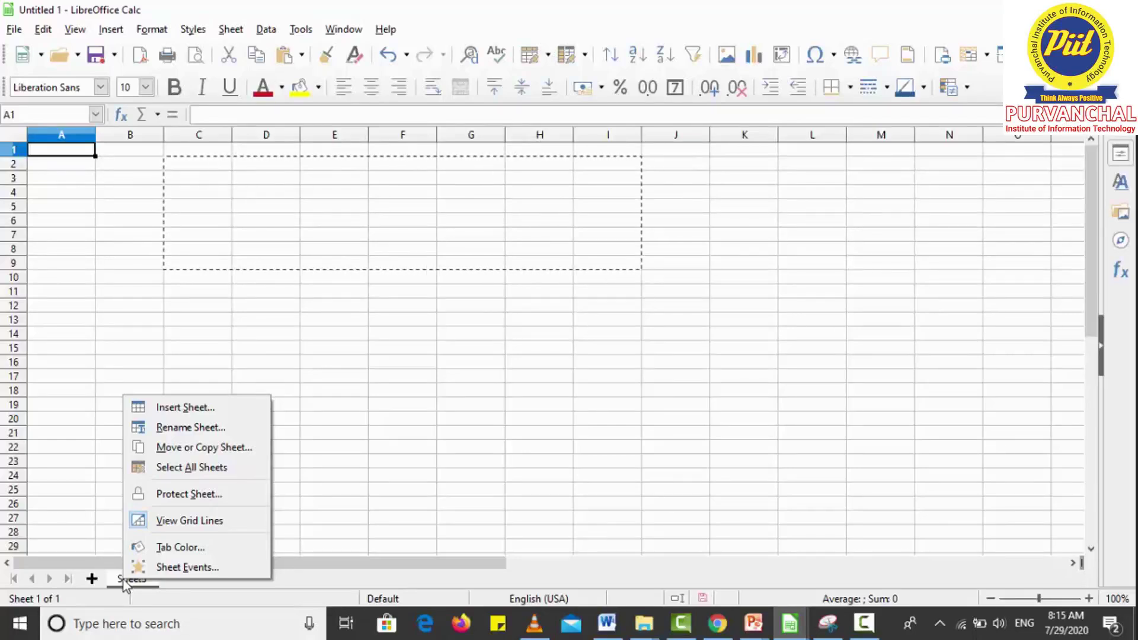
pyautogui.click(513, 455)
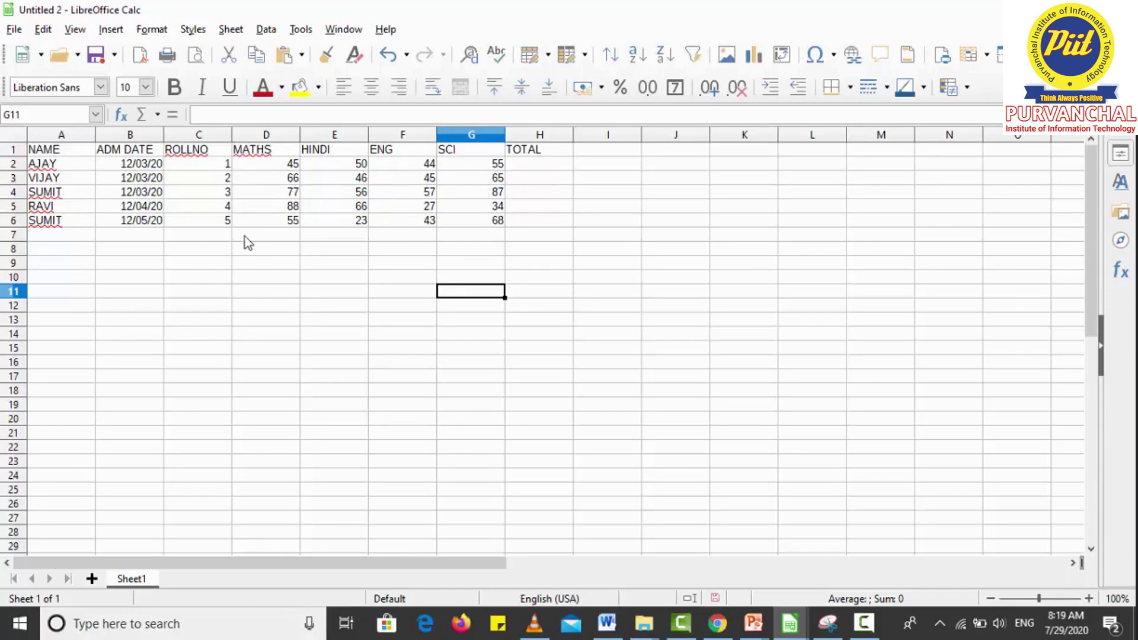
pyautogui.moveTo(69, 153); pyautogui.dragTo(76, 221)
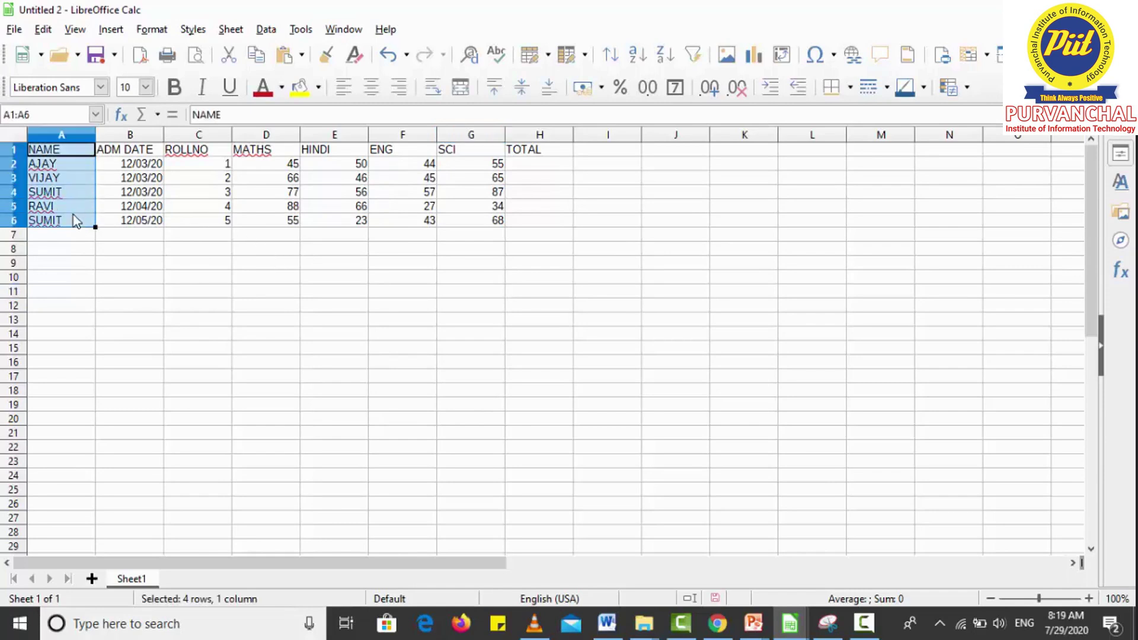
pyautogui.click(133, 170)
pyautogui.moveTo(135, 177); pyautogui.dragTo(139, 224)
pyautogui.moveTo(217, 167); pyautogui.dragTo(465, 222)
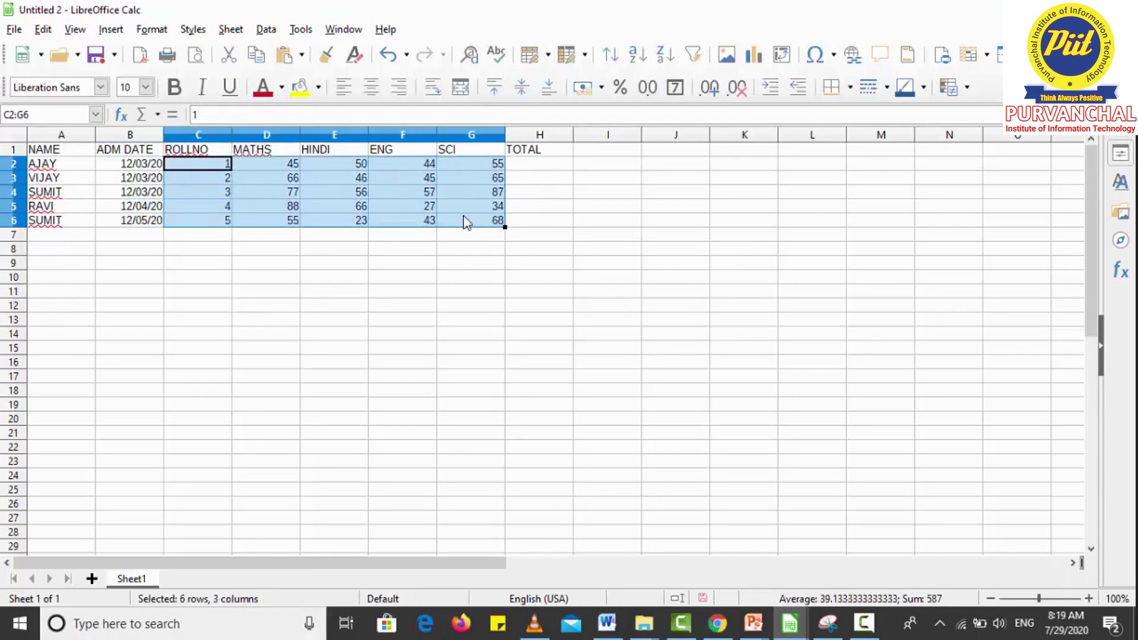
pyautogui.click(166, 323)
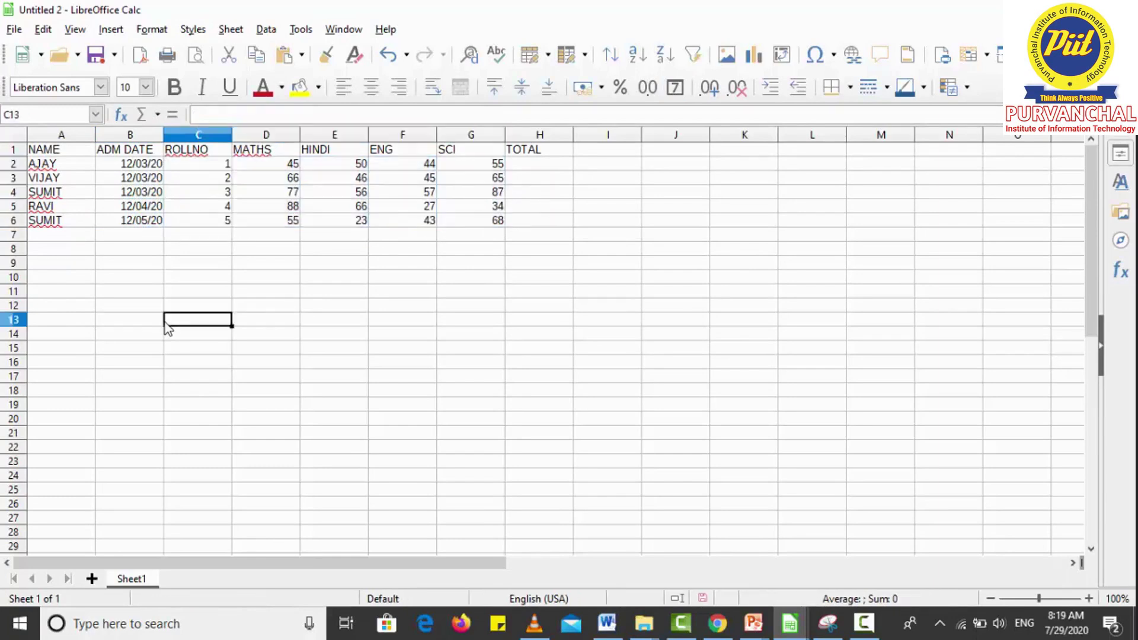
# Examine the marks table's headings in row 1 and the student records in A2:G6.
pyautogui.doubleClick(60, 168)
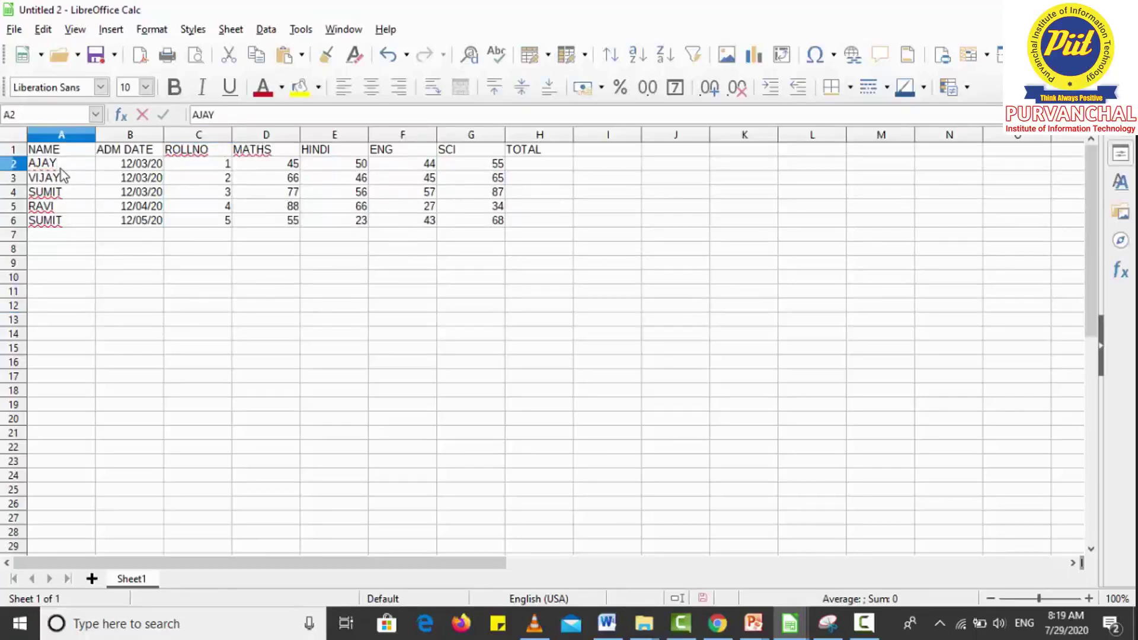
pyautogui.click(57, 223)
pyautogui.moveTo(59, 168); pyautogui.dragTo(60, 212)
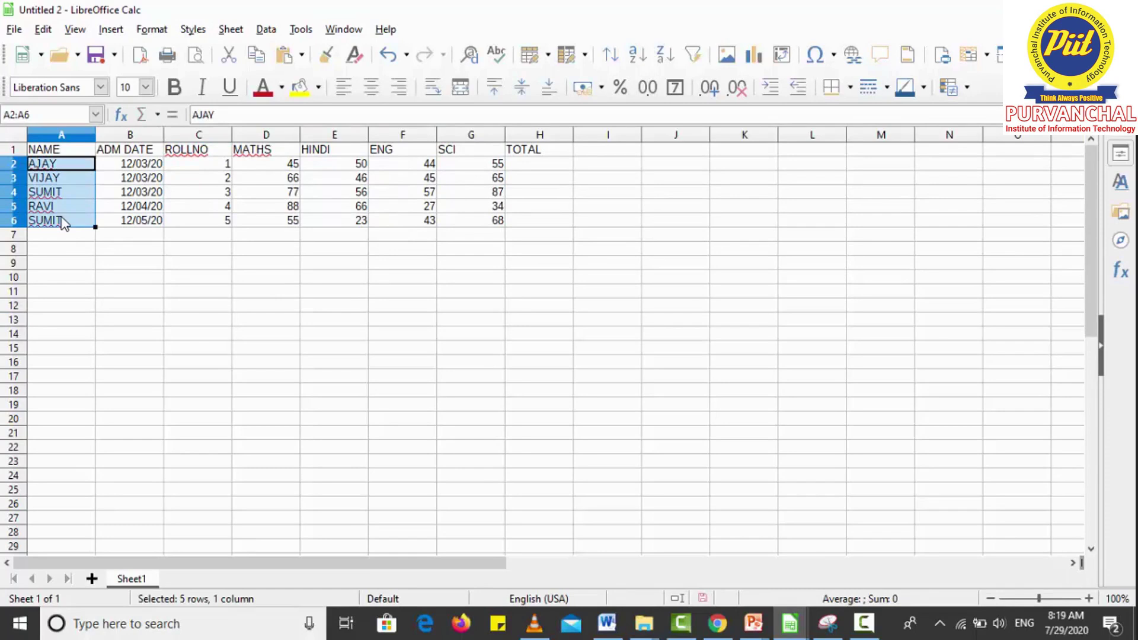
pyautogui.moveTo(135, 167); pyautogui.dragTo(459, 221)
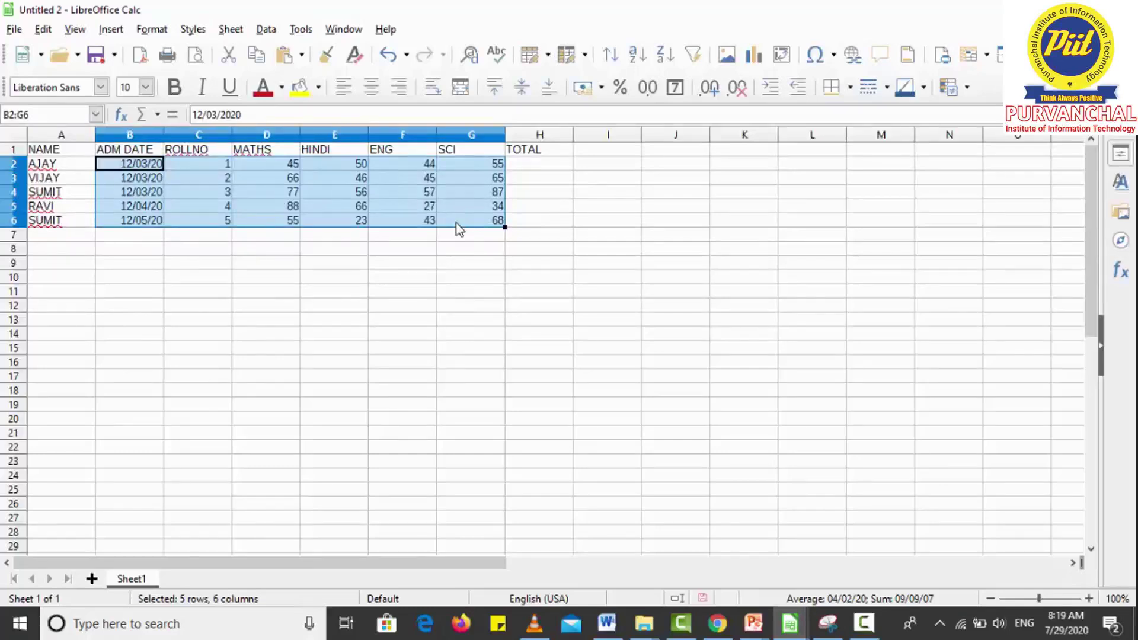
pyautogui.click(386, 282)
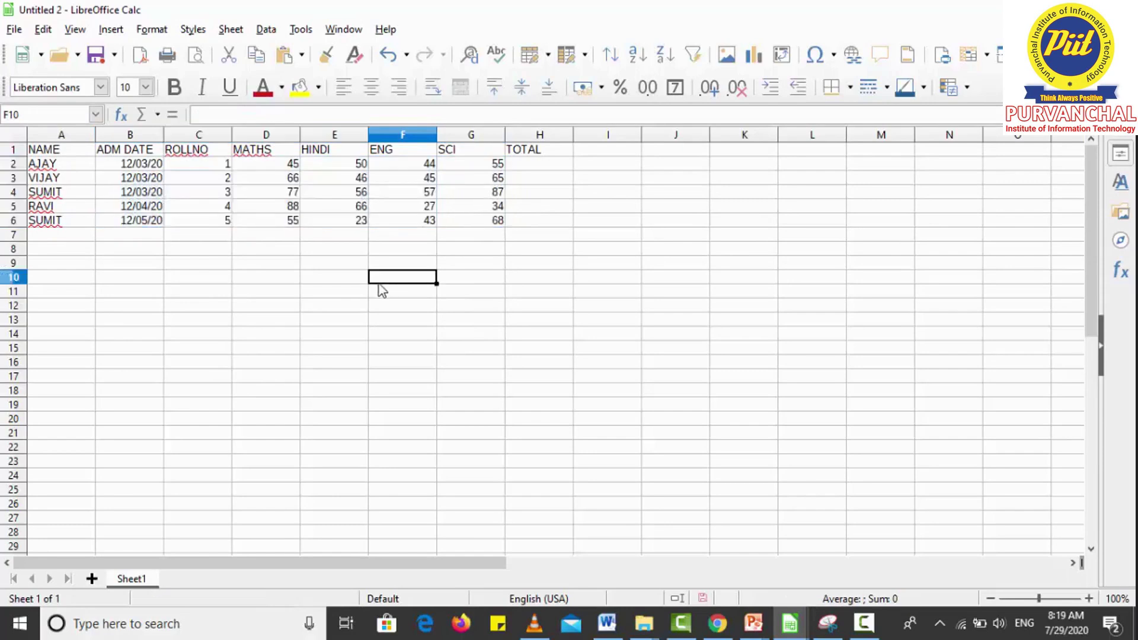
pyautogui.click(65, 153)
pyautogui.click(127, 152)
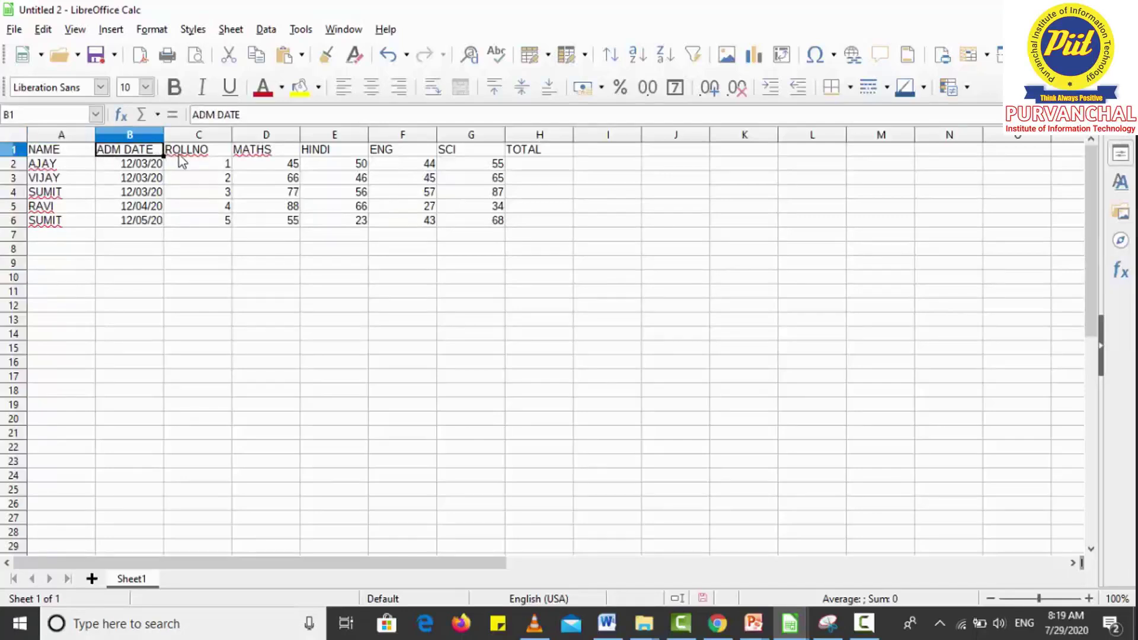
pyautogui.click(183, 152)
pyautogui.click(244, 153)
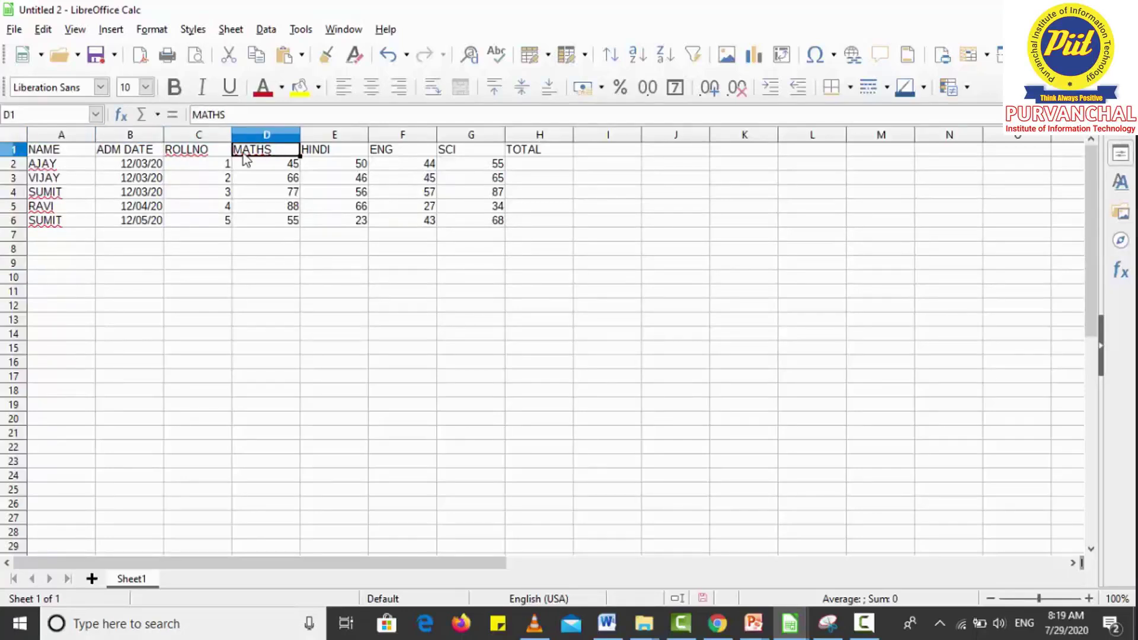
pyautogui.click(138, 153)
pyautogui.click(178, 153)
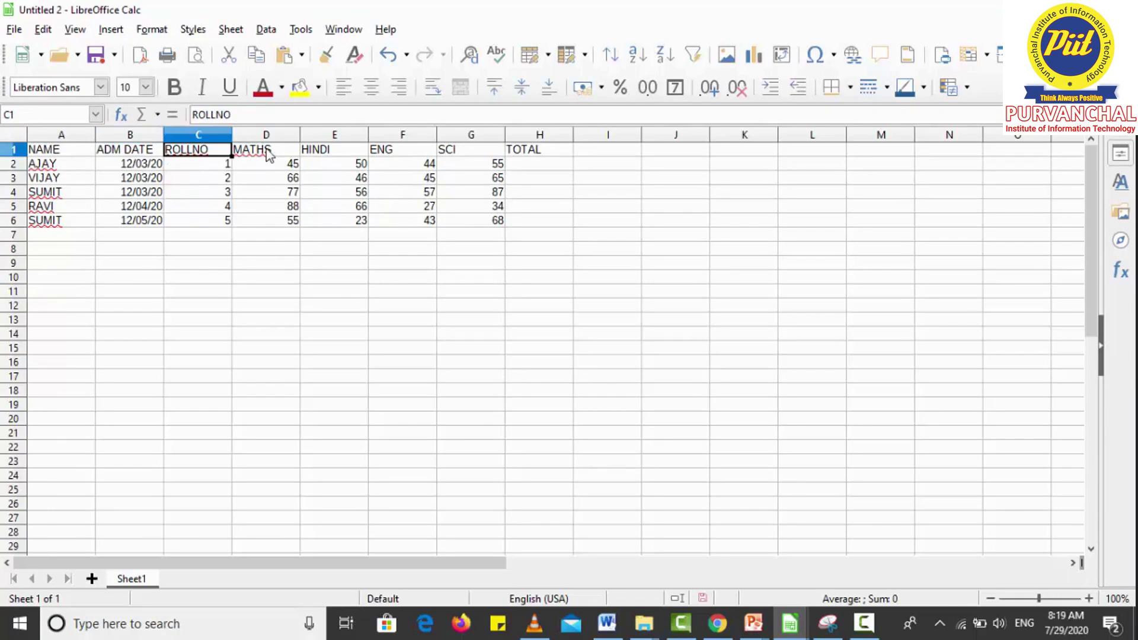
pyautogui.click(261, 155)
pyautogui.click(315, 155)
pyautogui.click(398, 154)
pyautogui.click(446, 153)
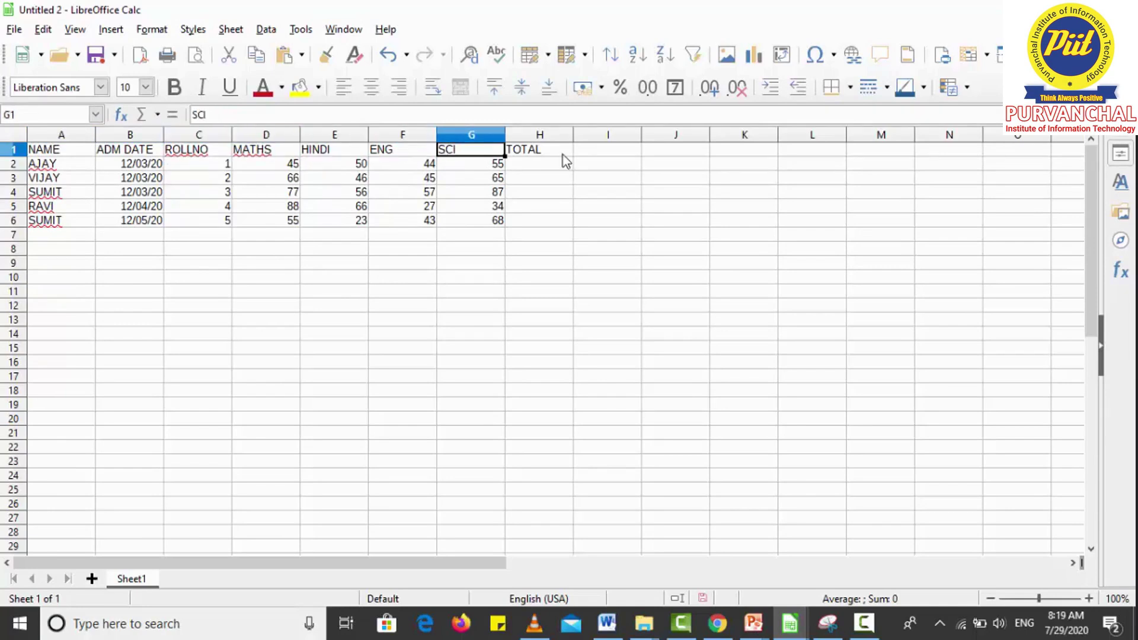
pyautogui.click(75, 164)
pyautogui.click(70, 176)
pyautogui.click(145, 168)
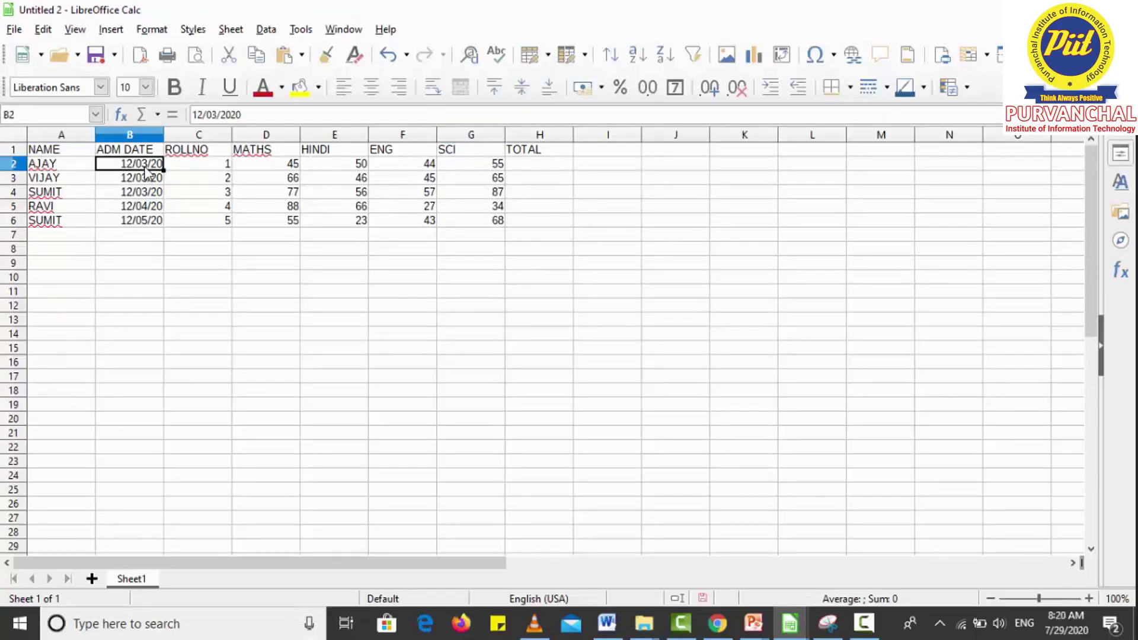
pyautogui.click(146, 179)
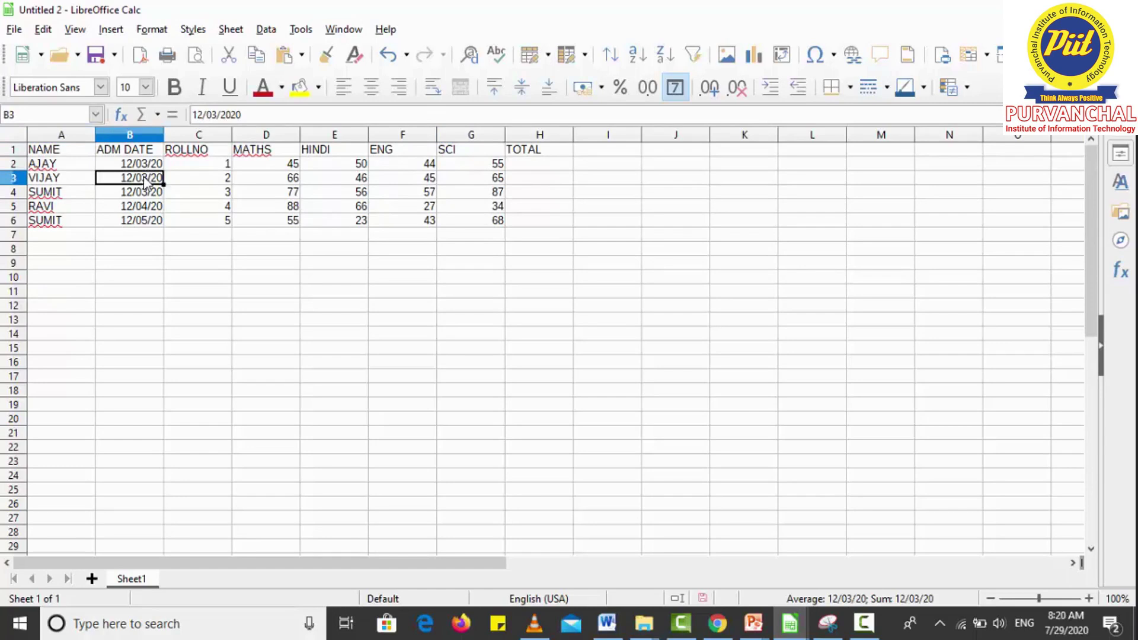
pyautogui.click(203, 173)
pyautogui.click(287, 178)
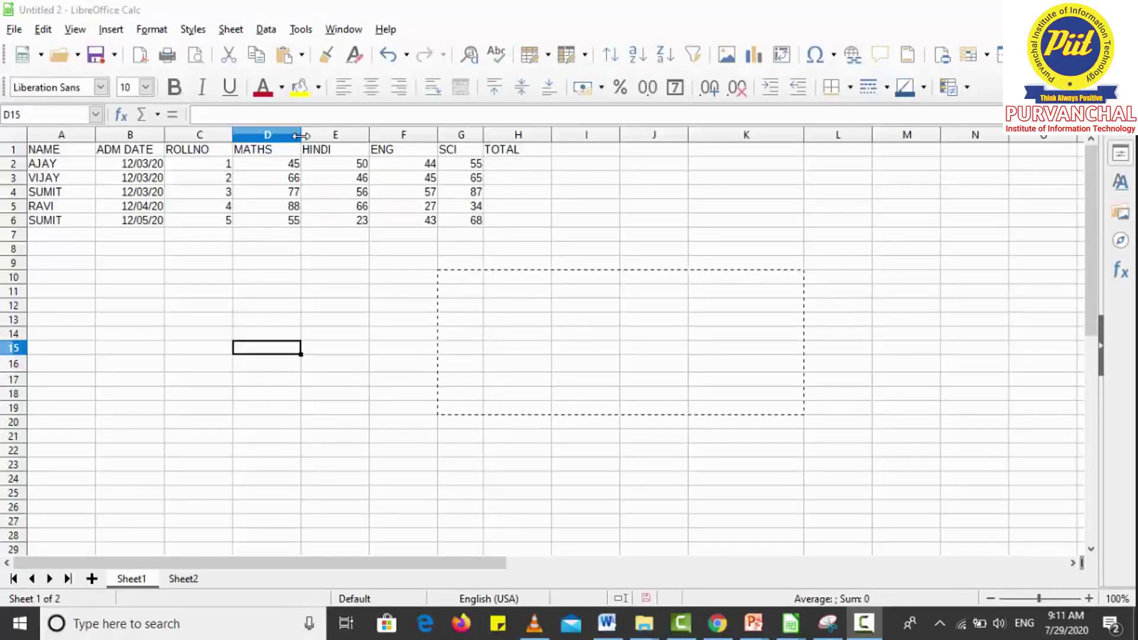
# Widen the MATHS column (D) freehand to roughly one and a half times its width.
pyautogui.moveTo(301, 135); pyautogui.dragTo(343, 142)
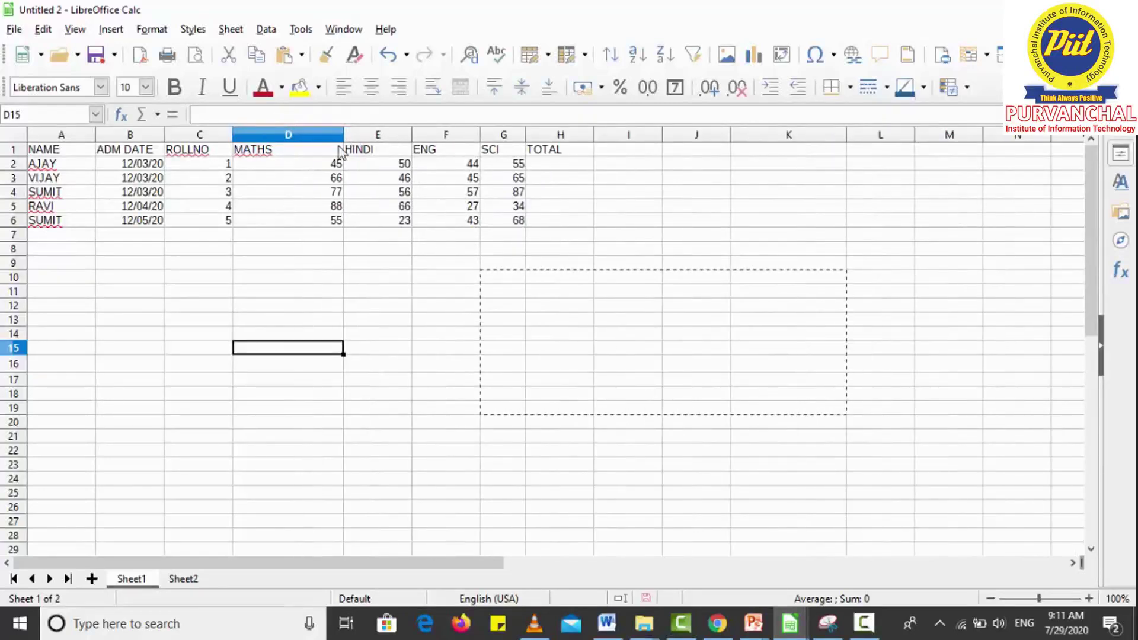
pyautogui.click(10, 165)
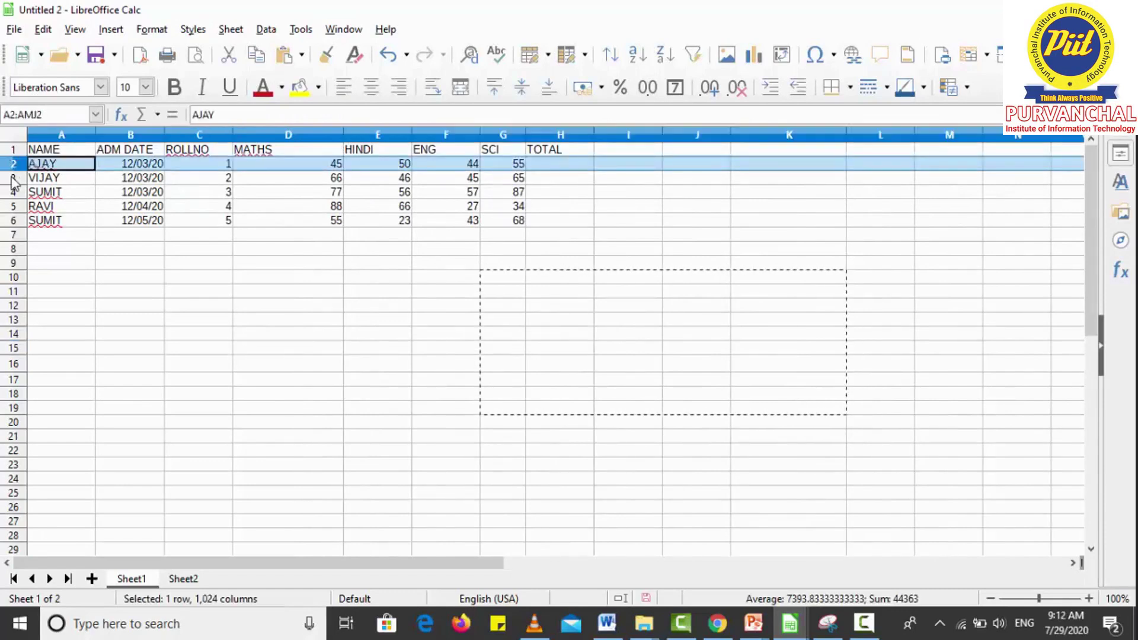
pyautogui.click(13, 178)
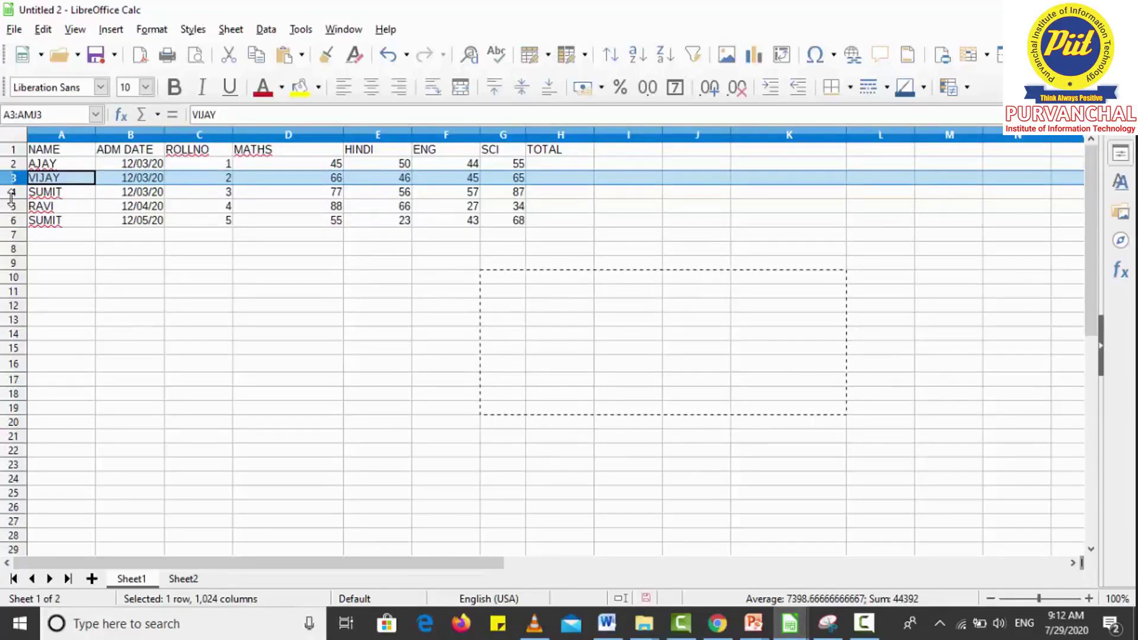
# Enlarge row 4 freehand to about 0.82 inch, and increase its height further with the Row Height command.
pyautogui.moveTo(12, 199); pyautogui.dragTo(12, 250)
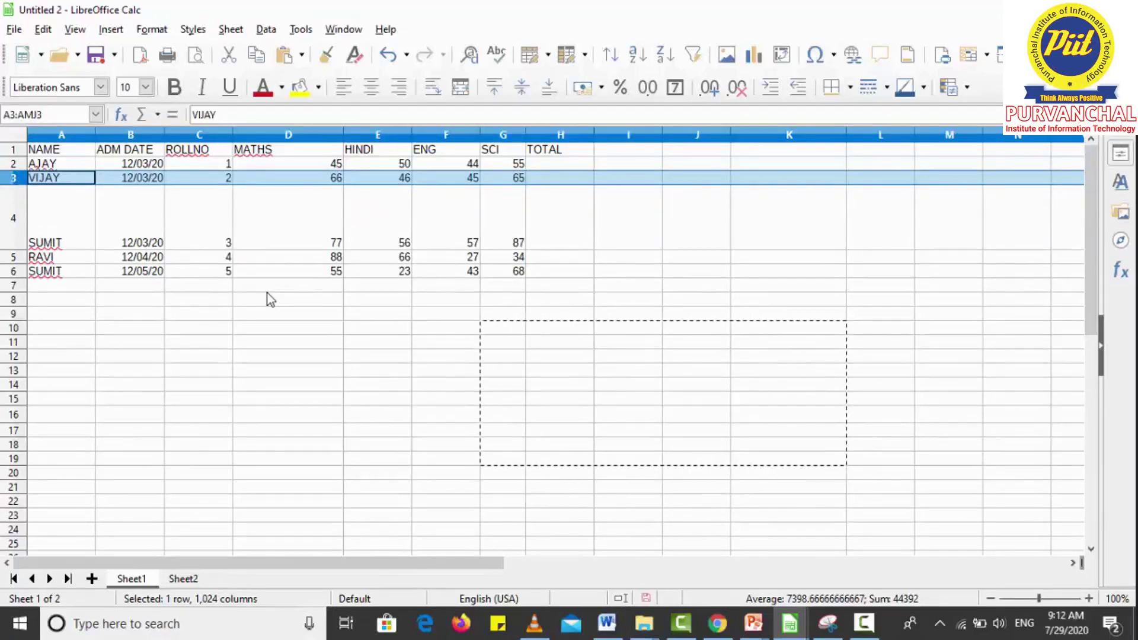
pyautogui.click(399, 303)
pyautogui.rightClick(13, 227)
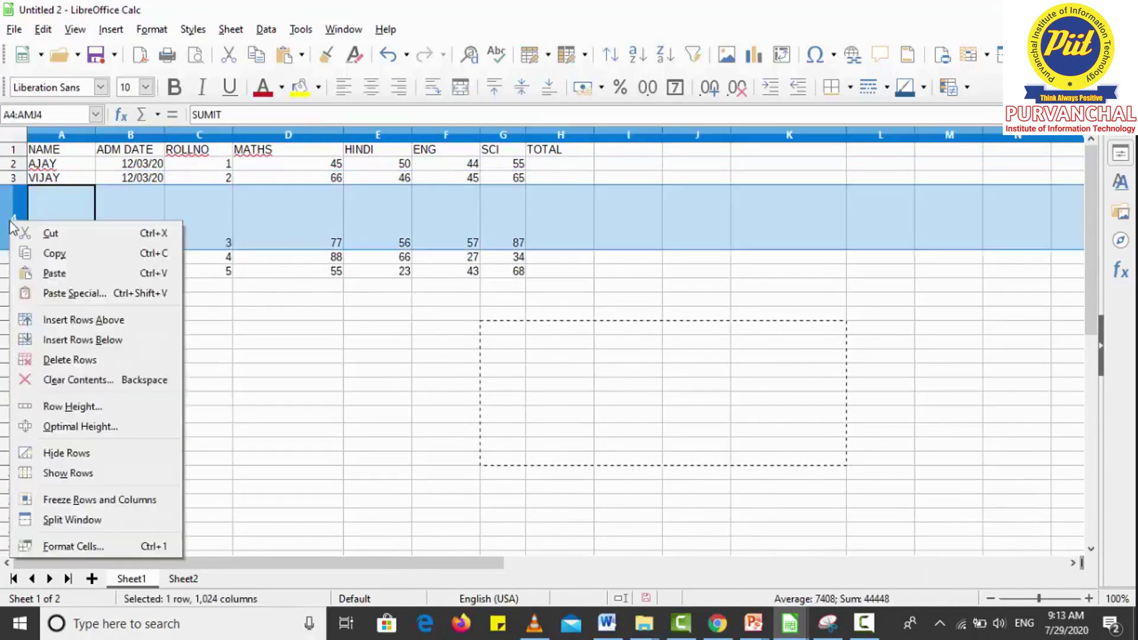
pyautogui.click(102, 408)
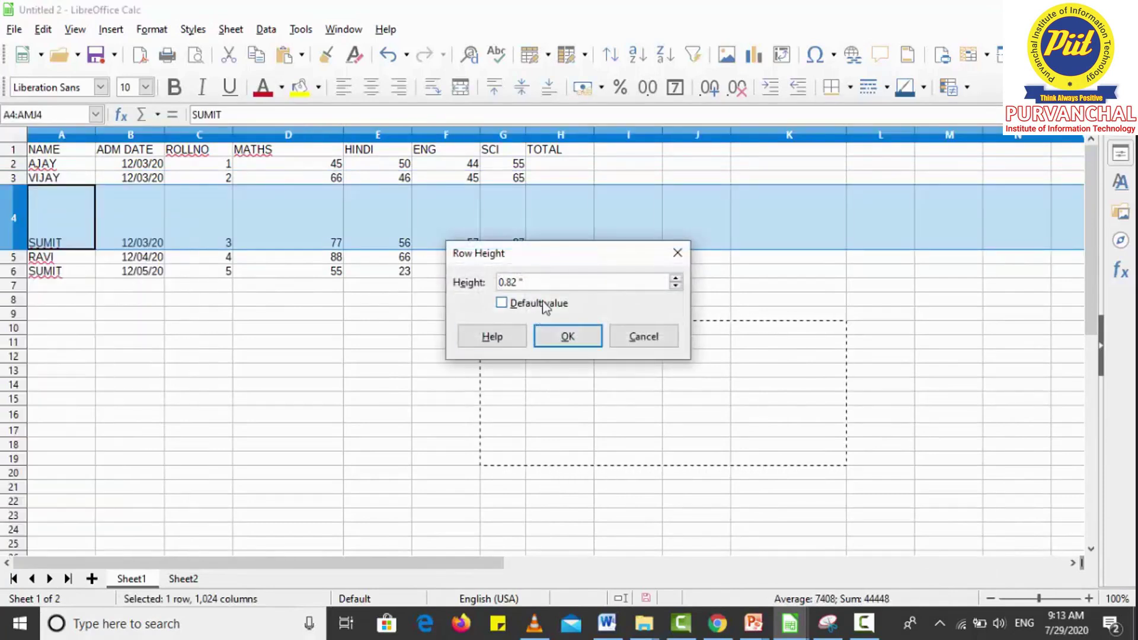
pyautogui.click(676, 278)
pyautogui.click(556, 338)
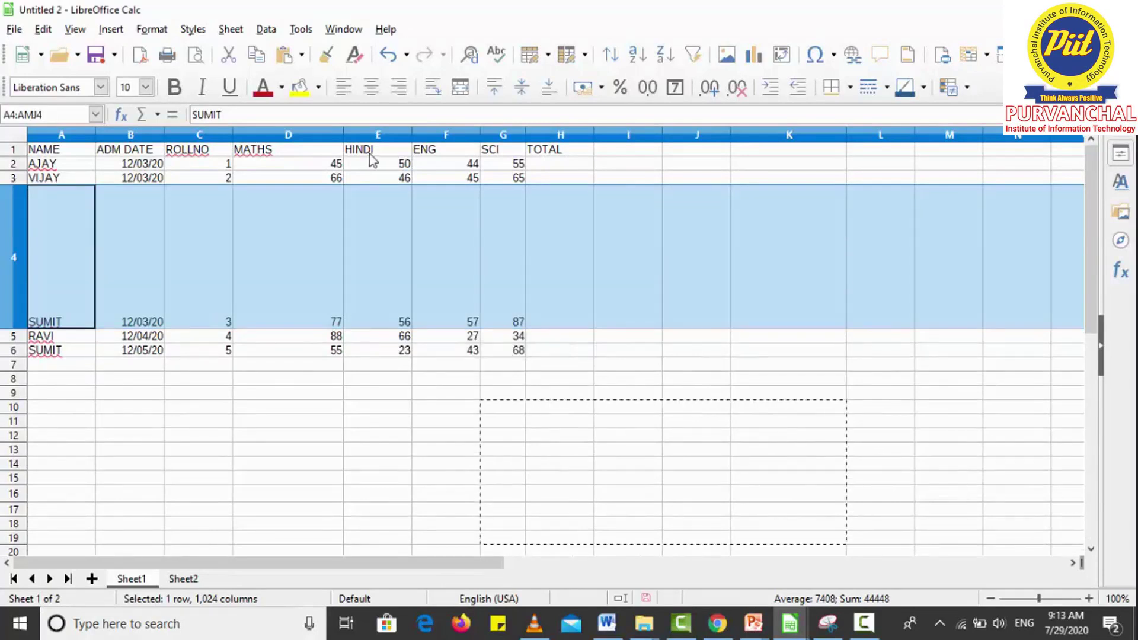
# Set the width of the MATHS column (D) to 2.70 inches.
pyautogui.rightClick(317, 137)
pyautogui.press('Escape')
pyautogui.click(318, 138)
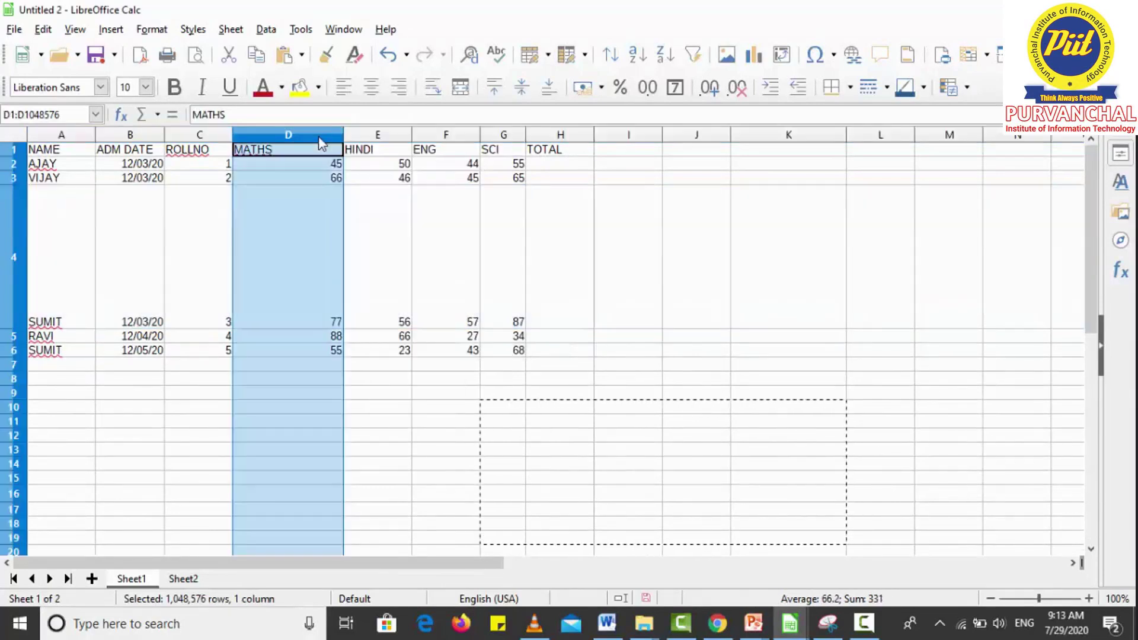
pyautogui.rightClick(318, 138)
pyautogui.click(410, 330)
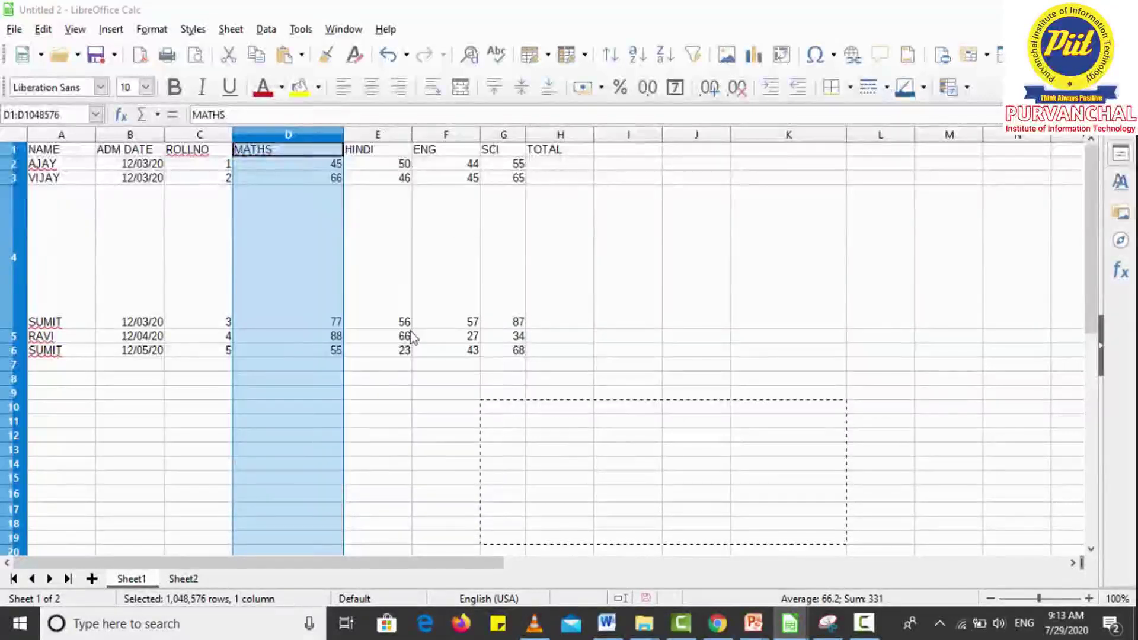
pyautogui.click(674, 278)
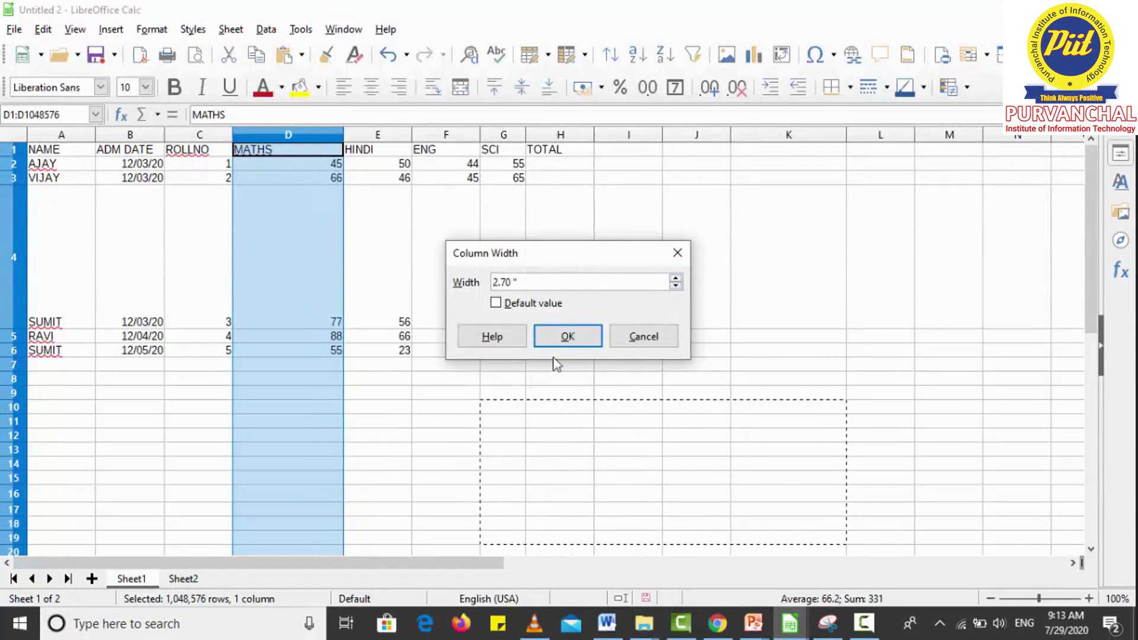
pyautogui.click(569, 339)
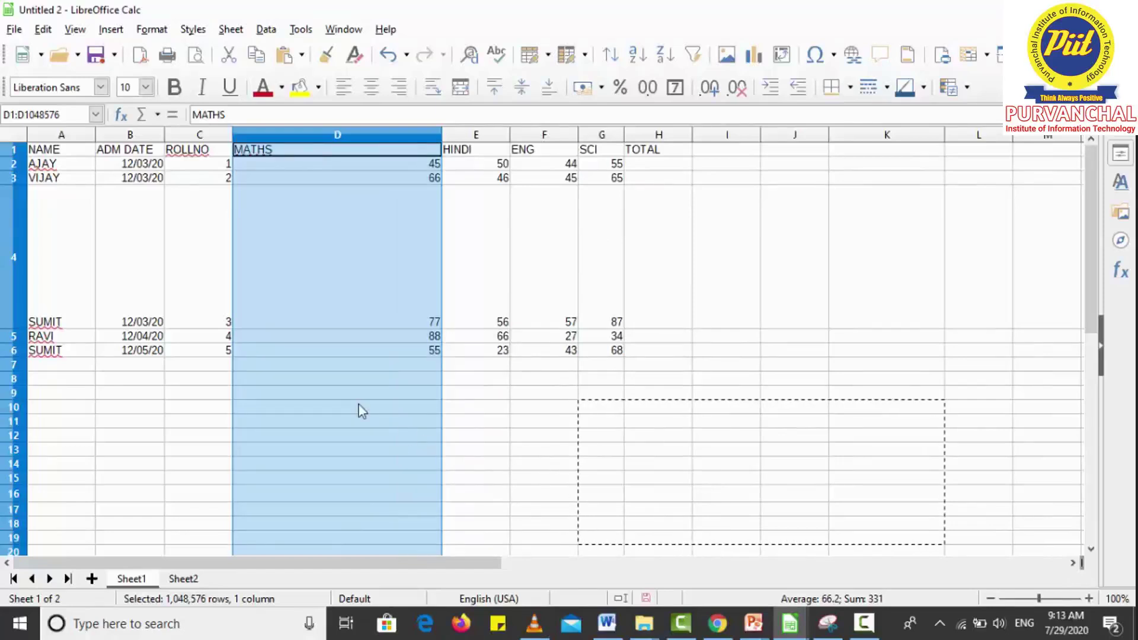
# Undo the last MATHS column width change and both height changes of row 4.
pyautogui.click(8, 277)
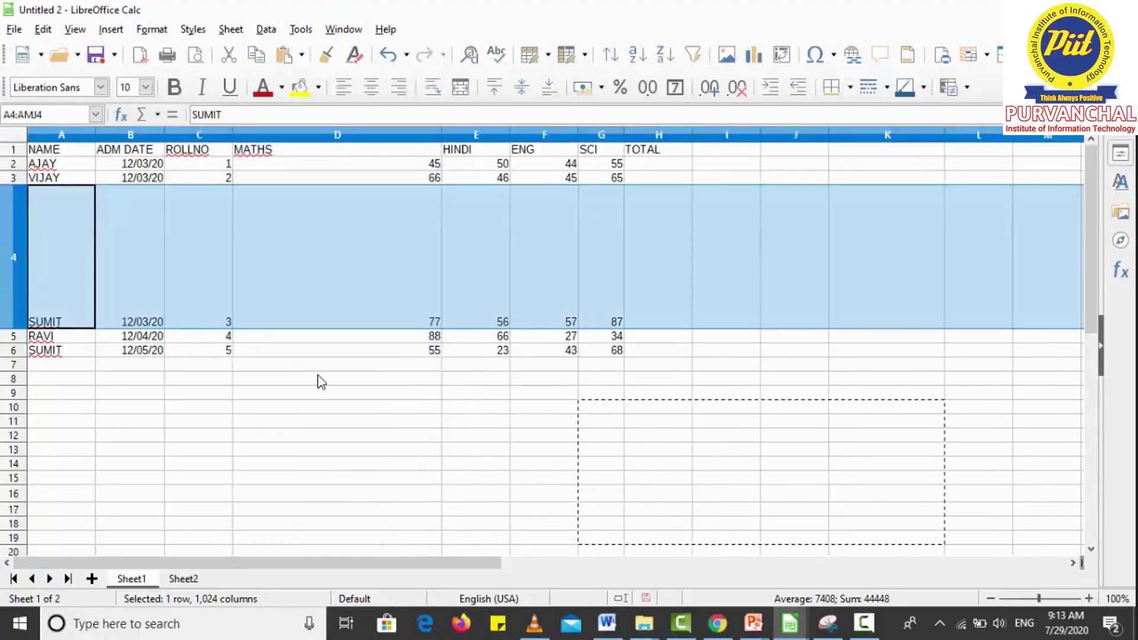
pyautogui.hotkey('ctrl', 'z')
pyautogui.hotkey('ctrl', 'z')
pyautogui.hotkey('ctrl', 'z')
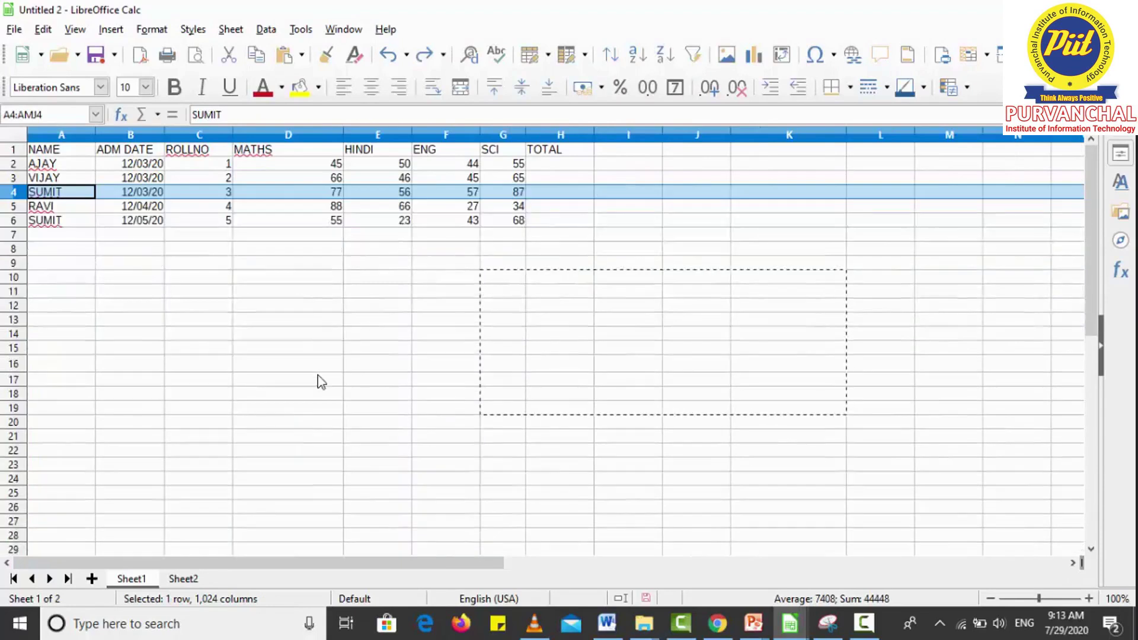
pyautogui.click(320, 381)
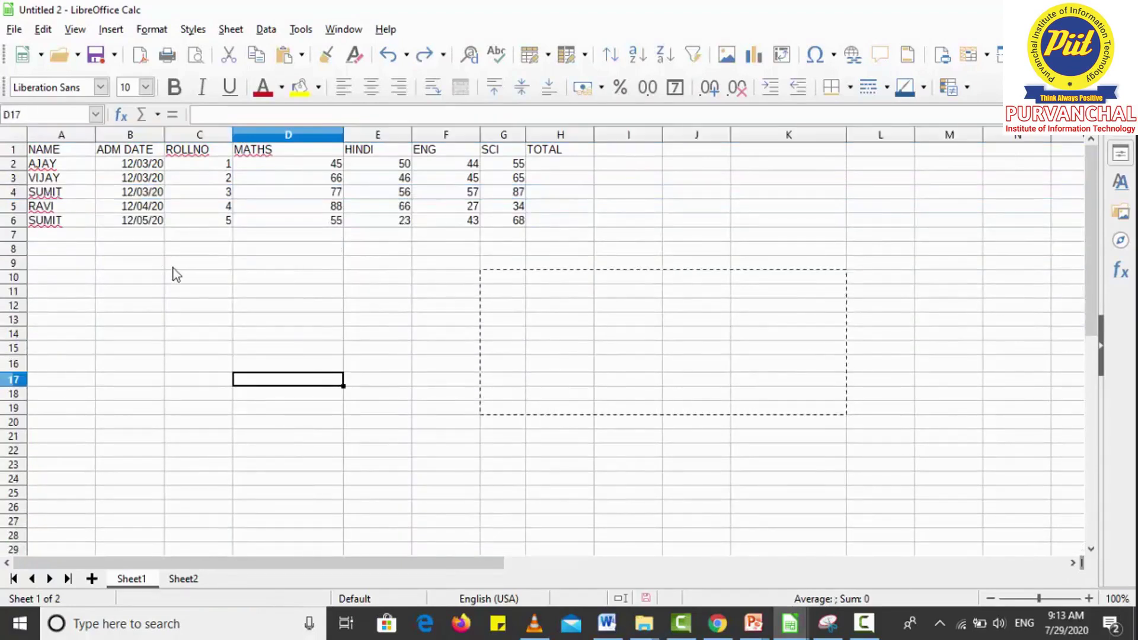
# Hide rows 3 and 4 of the marks table.
pyautogui.click(18, 181)
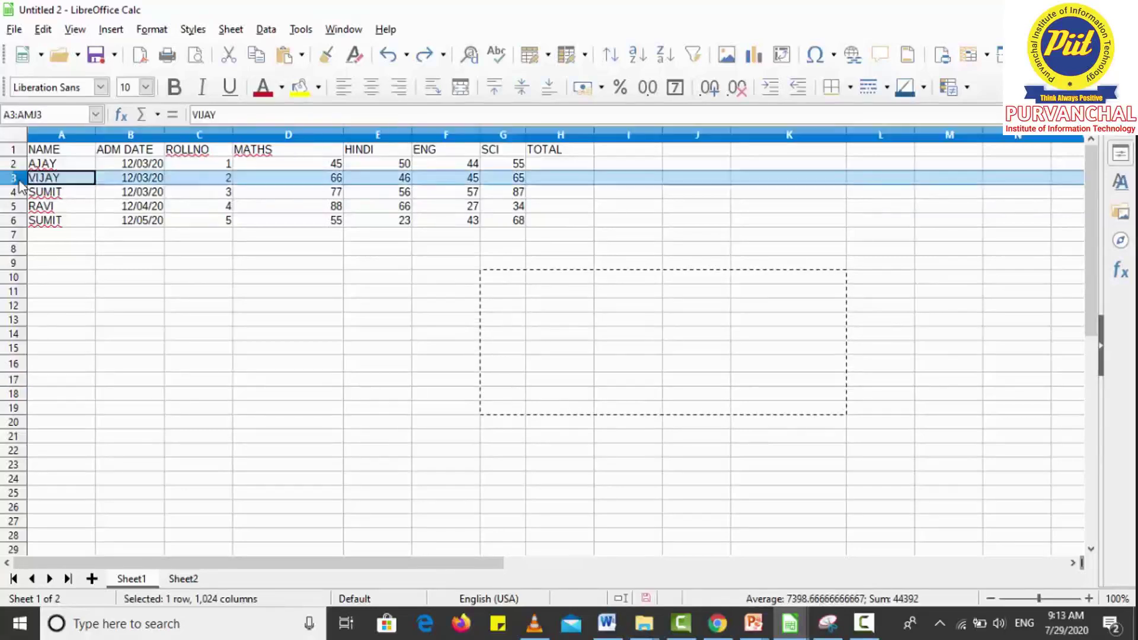
pyautogui.keyDown('shift'); pyautogui.click(18, 189); pyautogui.keyUp('shift')
pyautogui.rightClick(17, 188)
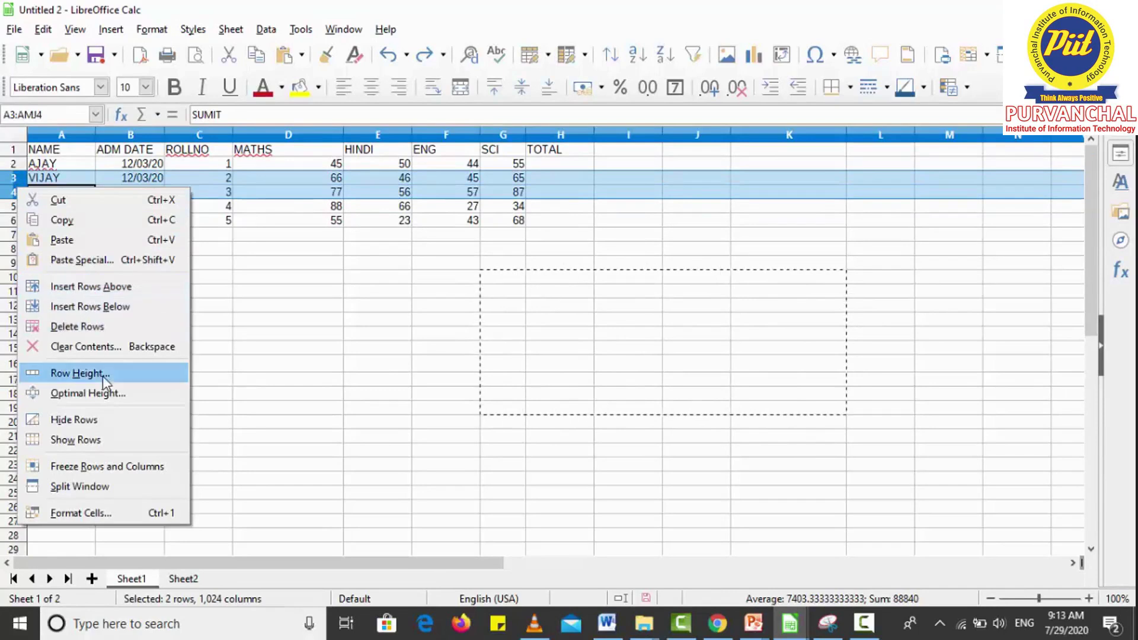
pyautogui.click(94, 419)
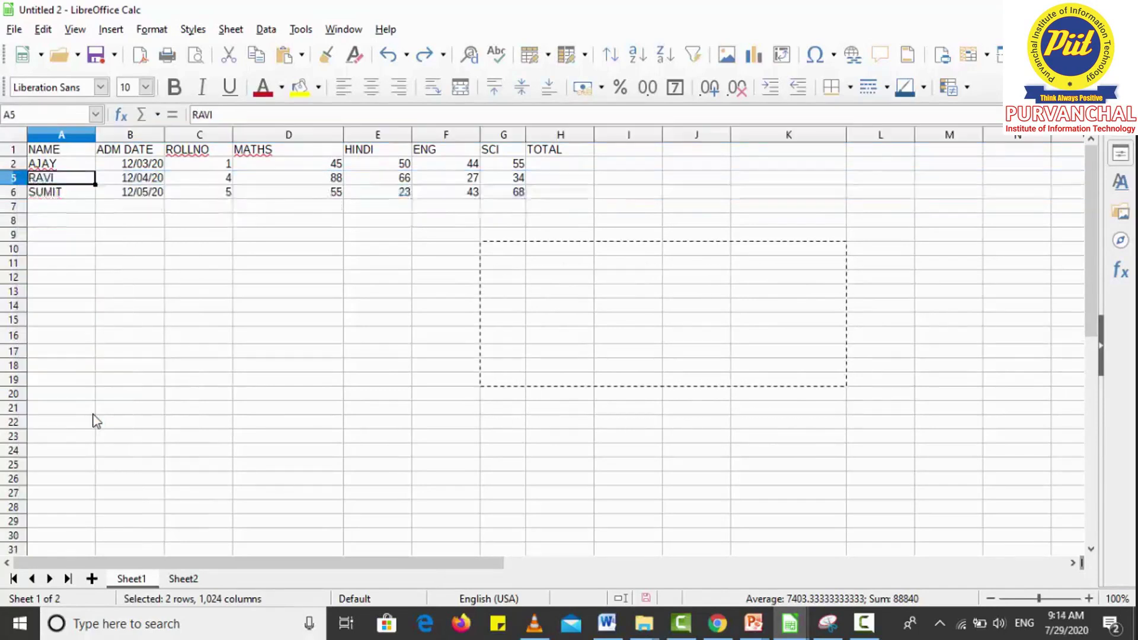
pyautogui.click(214, 382)
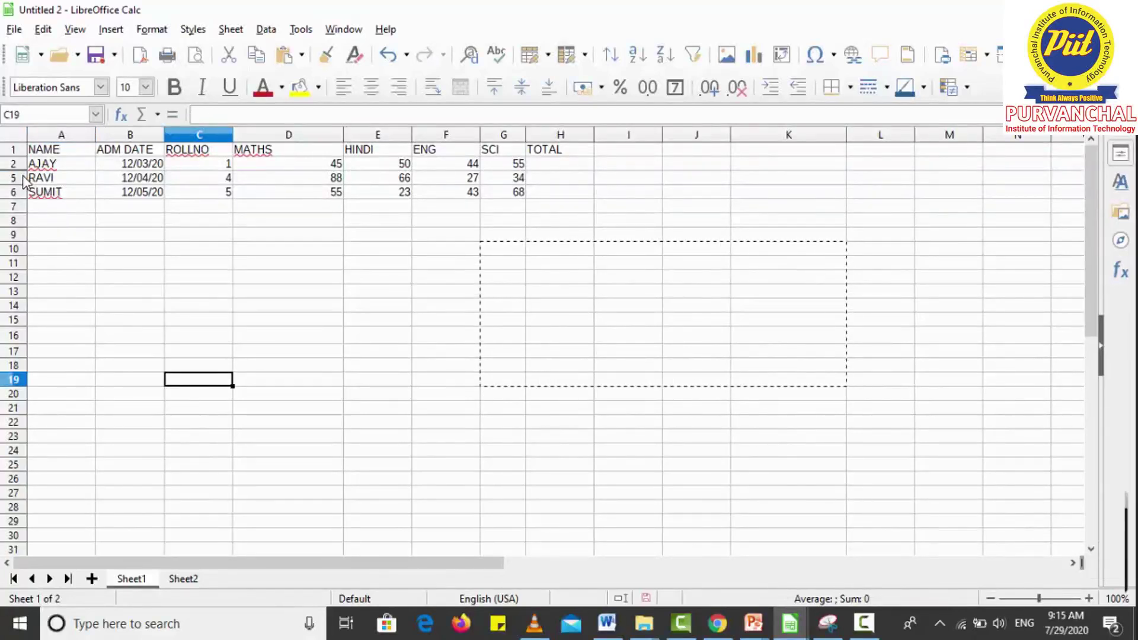
# Hide columns C to E, containing ROLLNO, MATHS and HINDI.
pyautogui.moveTo(199, 135); pyautogui.dragTo(364, 137)
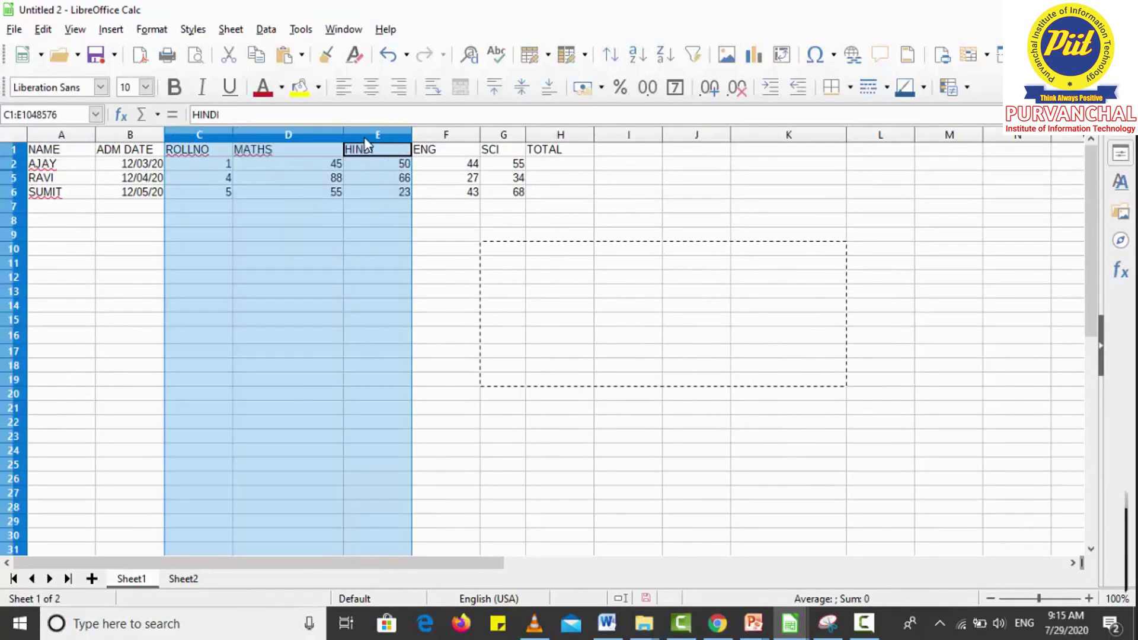
pyautogui.rightClick(364, 137)
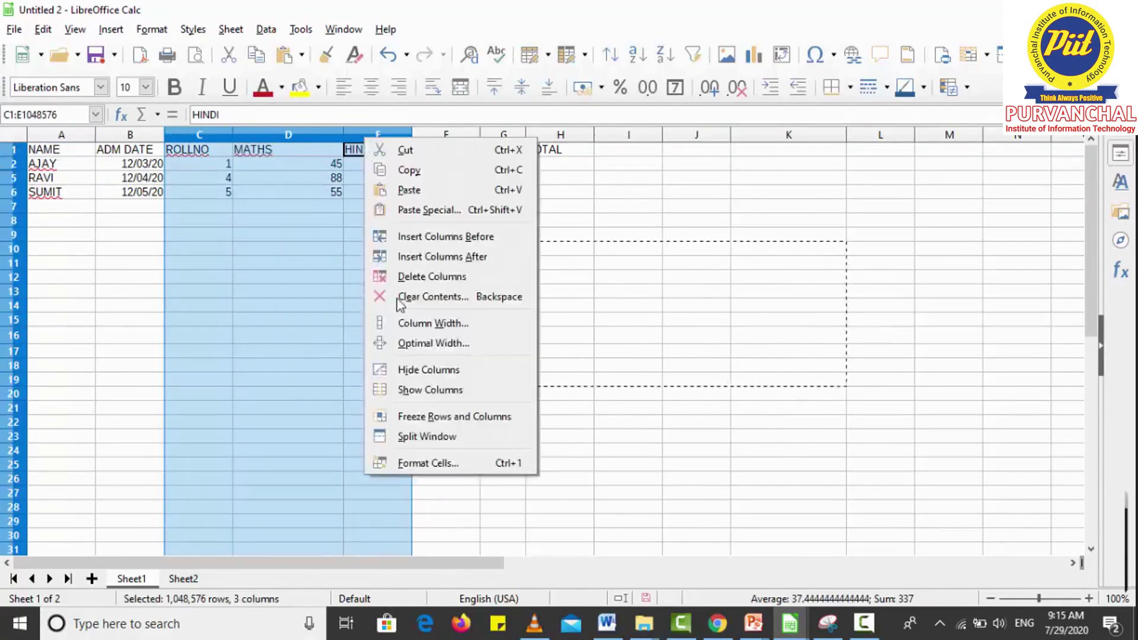
pyautogui.click(420, 373)
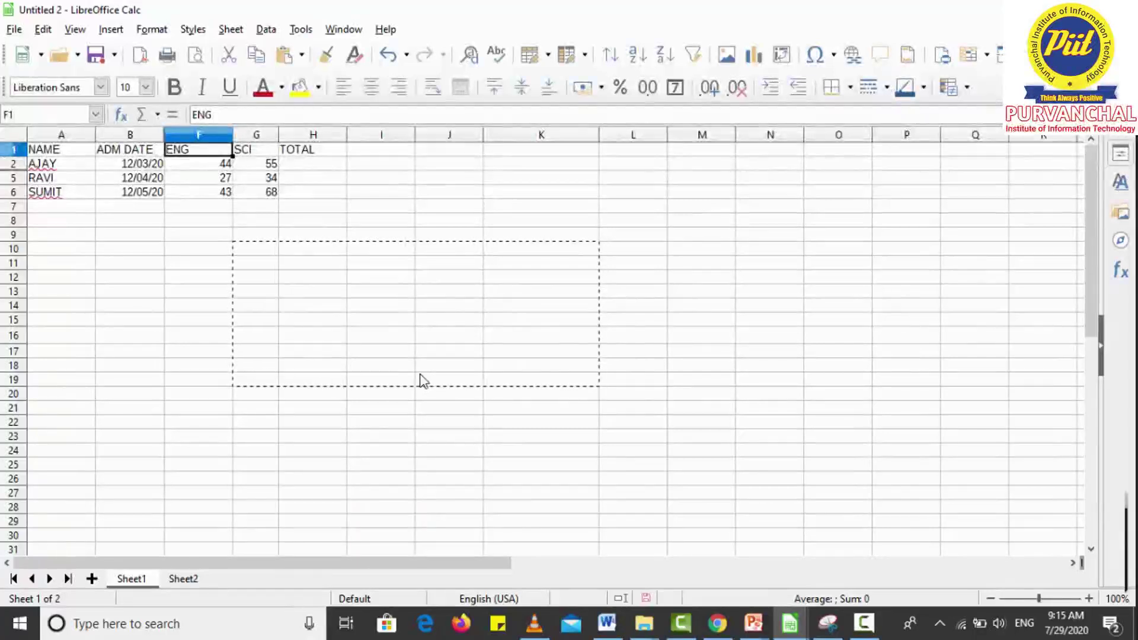
pyautogui.click(256, 308)
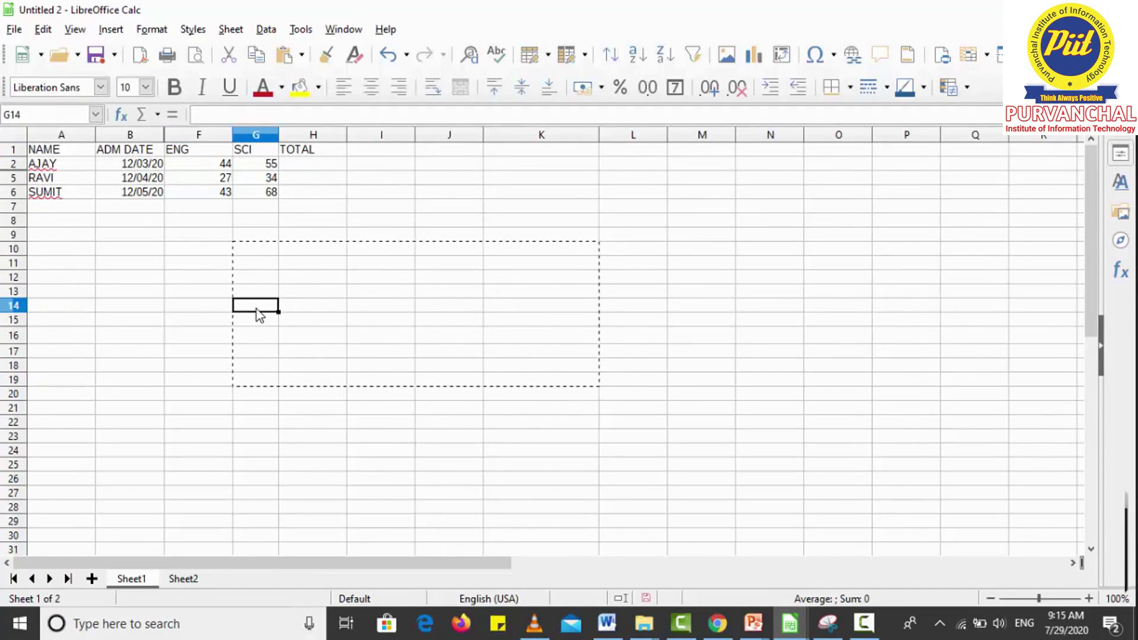
# Show the hidden rows between row 2 and row 5.
pyautogui.click(13, 166)
pyautogui.keyDown('shift'); pyautogui.click(13, 178); pyautogui.keyUp('shift')
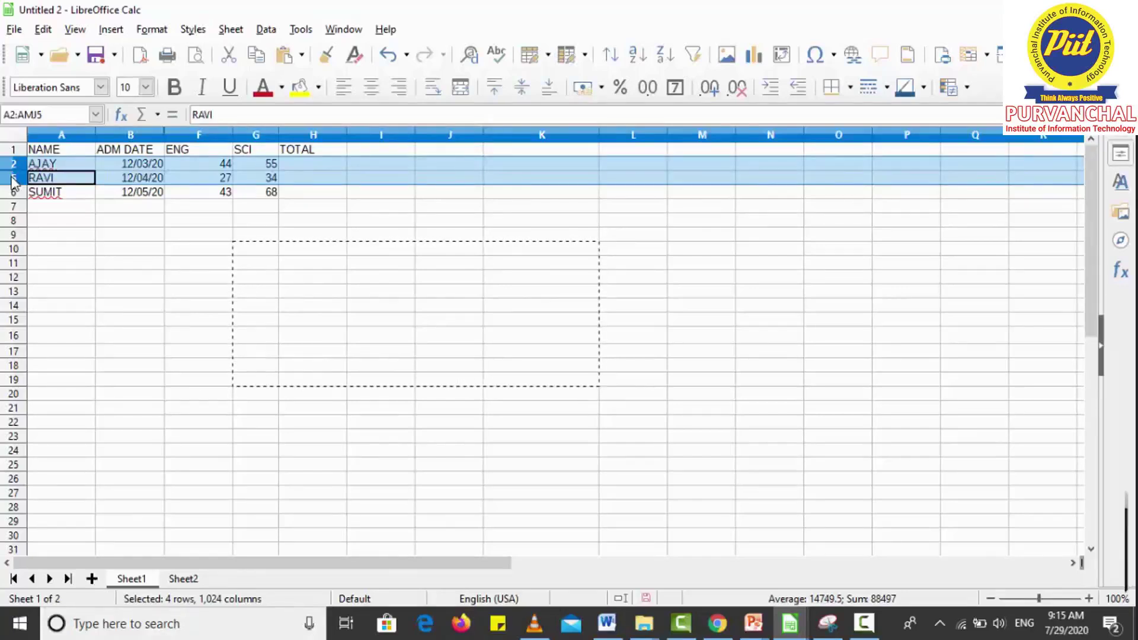
pyautogui.rightClick(14, 183)
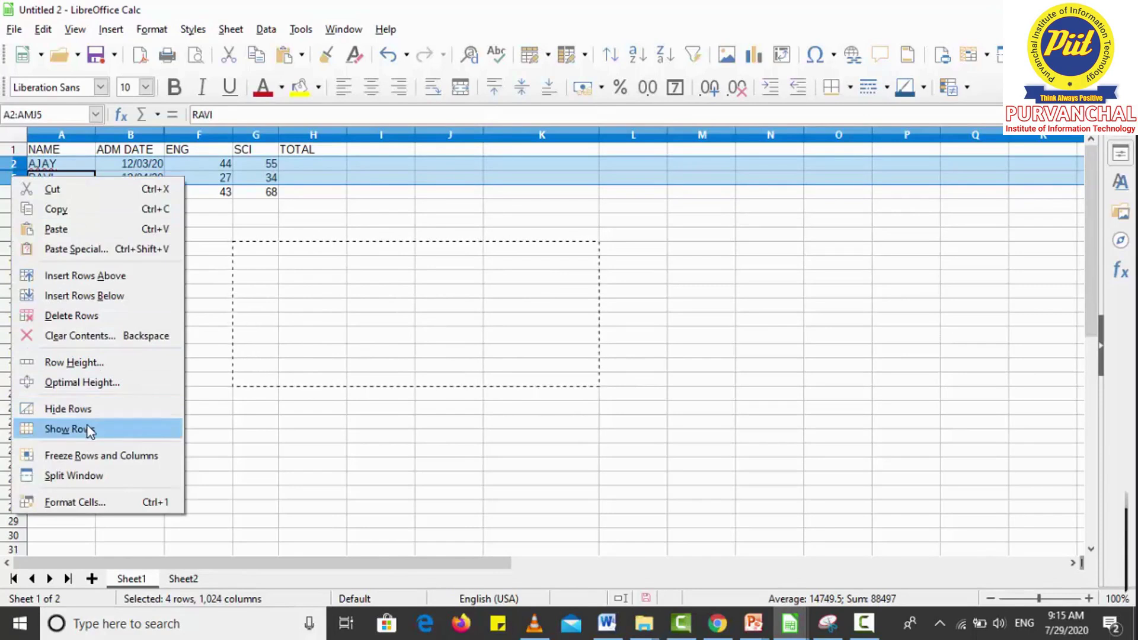
pyautogui.click(89, 429)
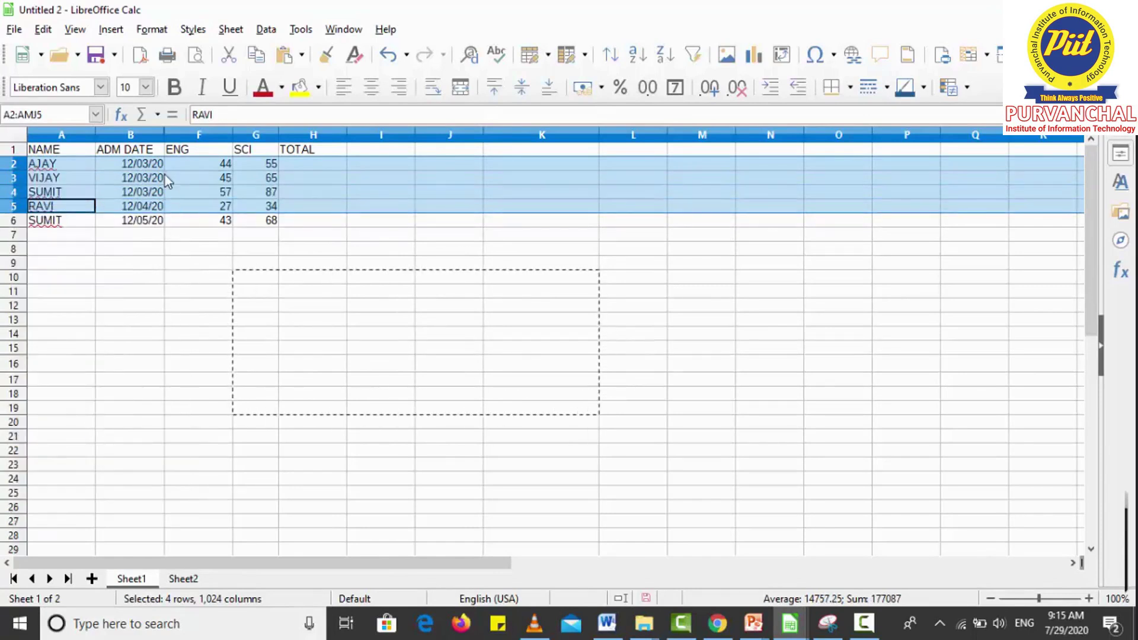
# Show the hidden columns between ADM DATE (B) and ENG (F).
pyautogui.moveTo(130, 134); pyautogui.dragTo(198, 149)
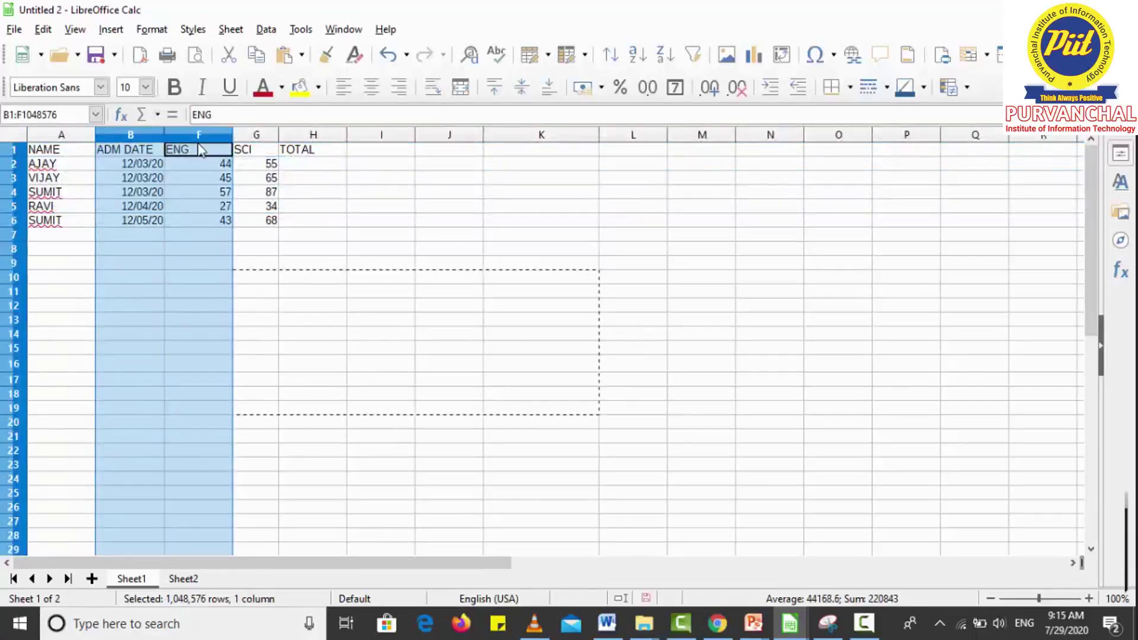
pyautogui.rightClick(193, 138)
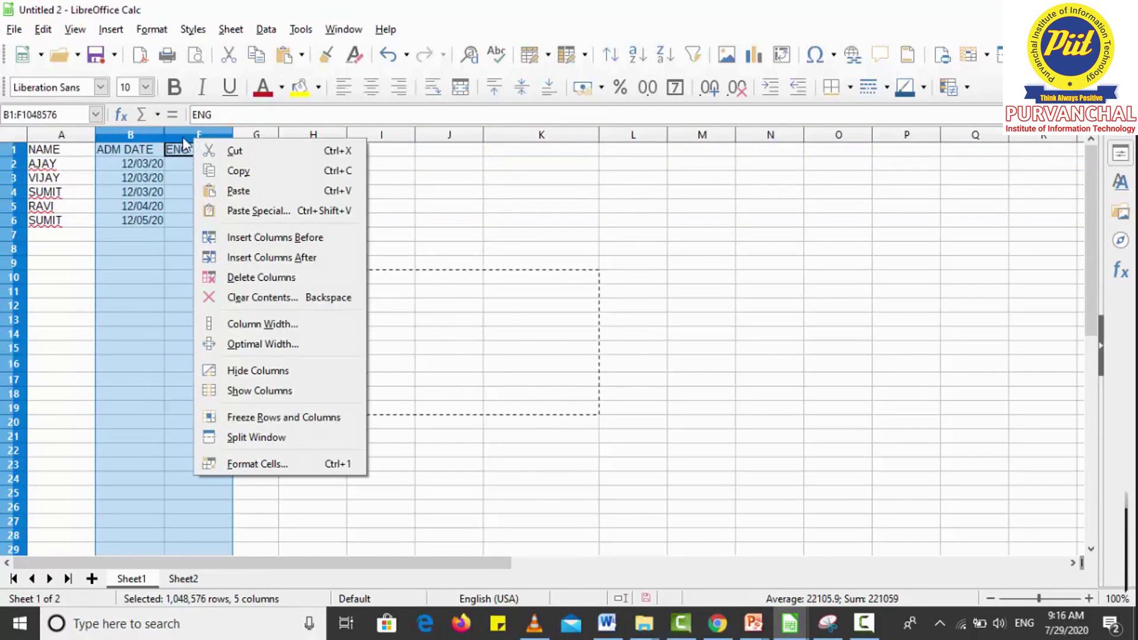
pyautogui.click(266, 391)
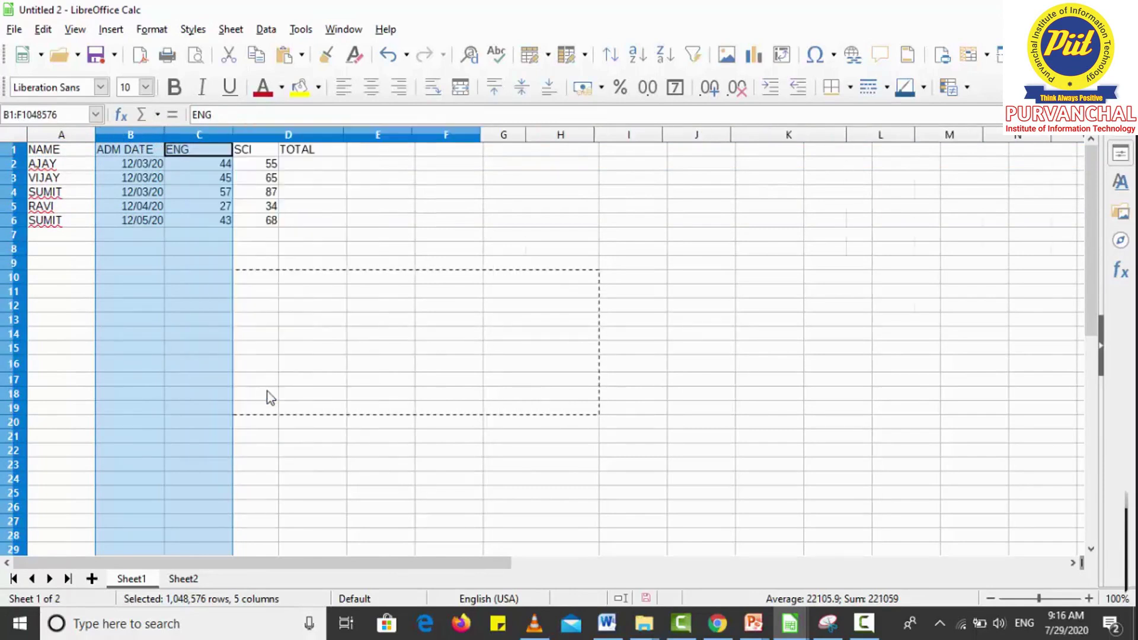